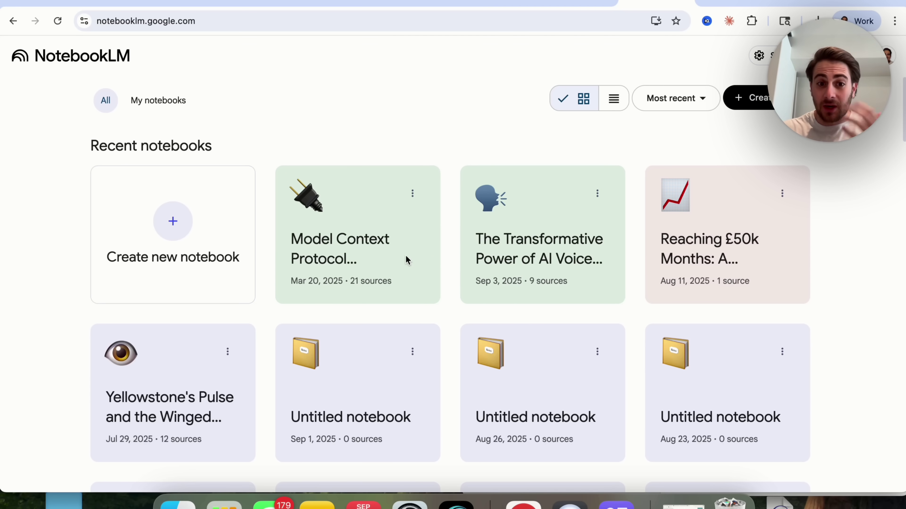
Step: Open the Model Context Protocol Introduction notebook from the NotebookLM home page
{"action": "left_click", "coordinate": [403, 255]}
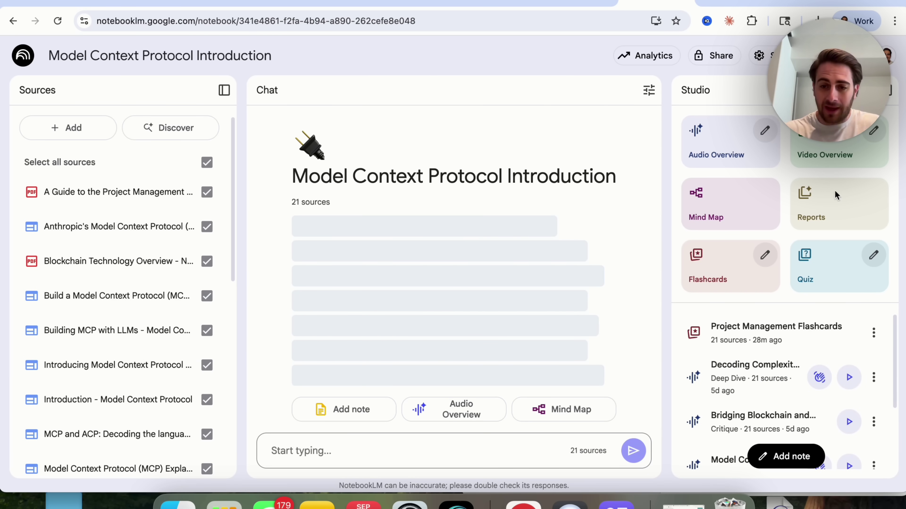
{"action": "left_click", "coordinate": [815, 205]}
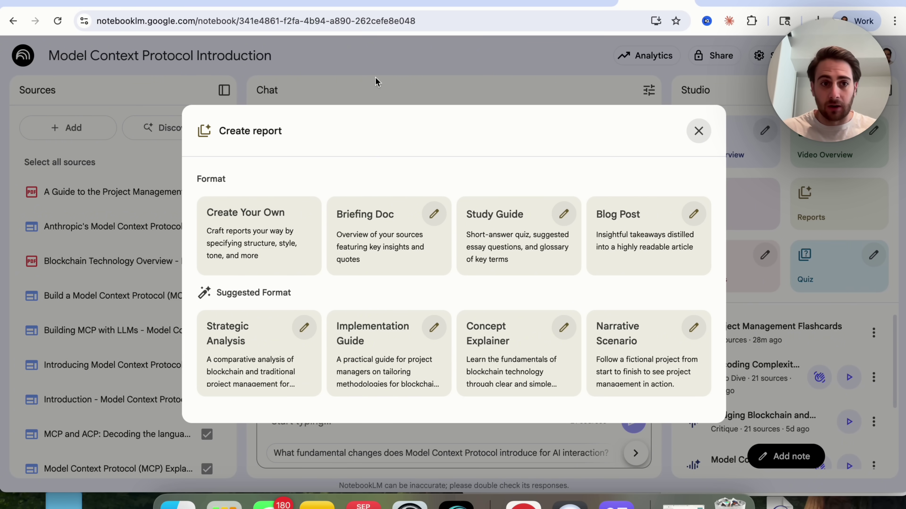
{"action": "left_click", "coordinate": [696, 133]}
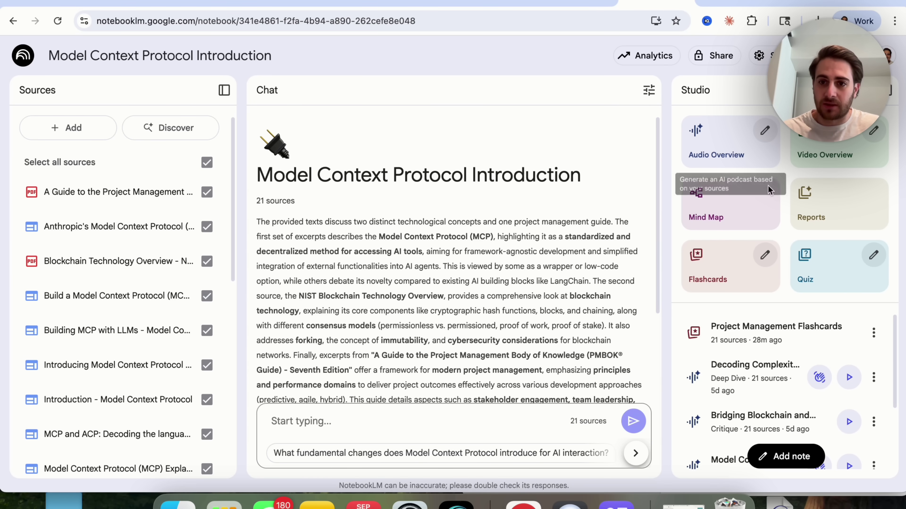
{"action": "left_click", "coordinate": [808, 204]}
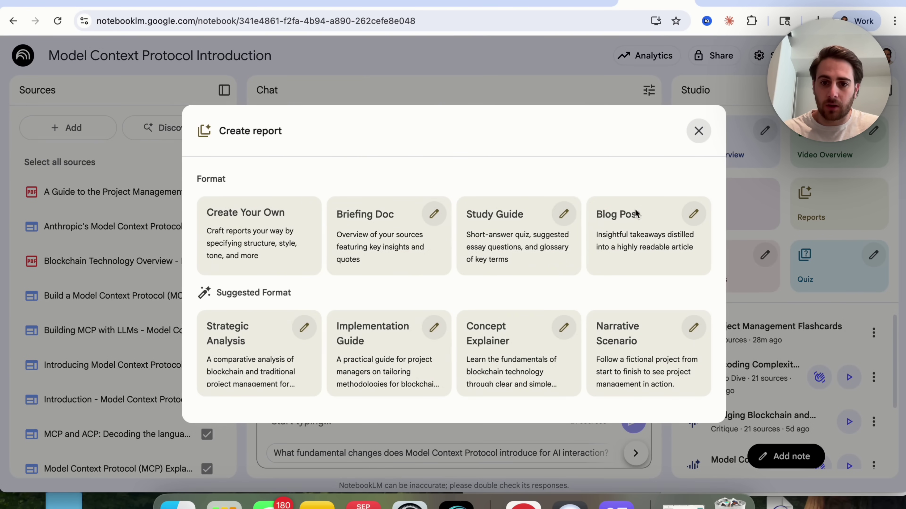
Step: Generate a Blog Post report from all 21 of the notebook's sources
{"action": "left_click", "coordinate": [658, 227]}
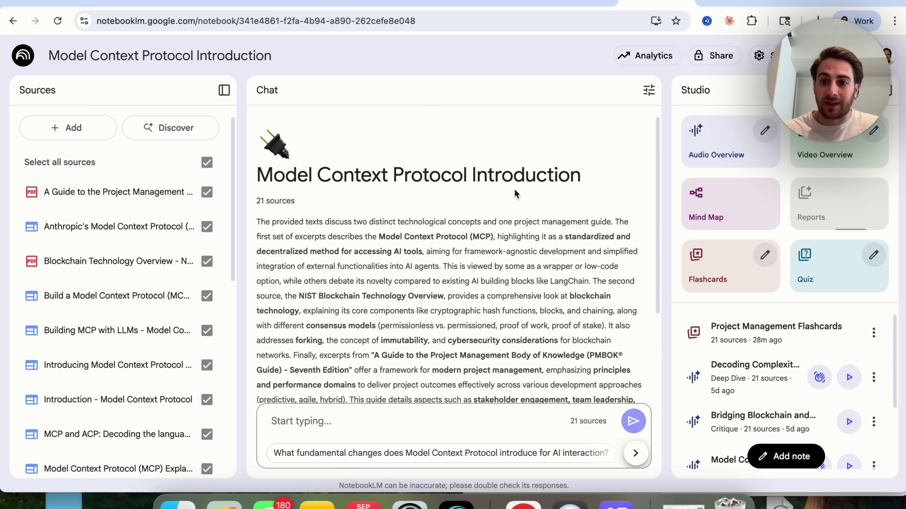
{"action": "scroll", "coordinate": [770, 385], "scroll_direction": "down", "scroll_amount": 3}
{"action": "scroll", "coordinate": [770, 384], "scroll_direction": "up", "scroll_amount": 3}
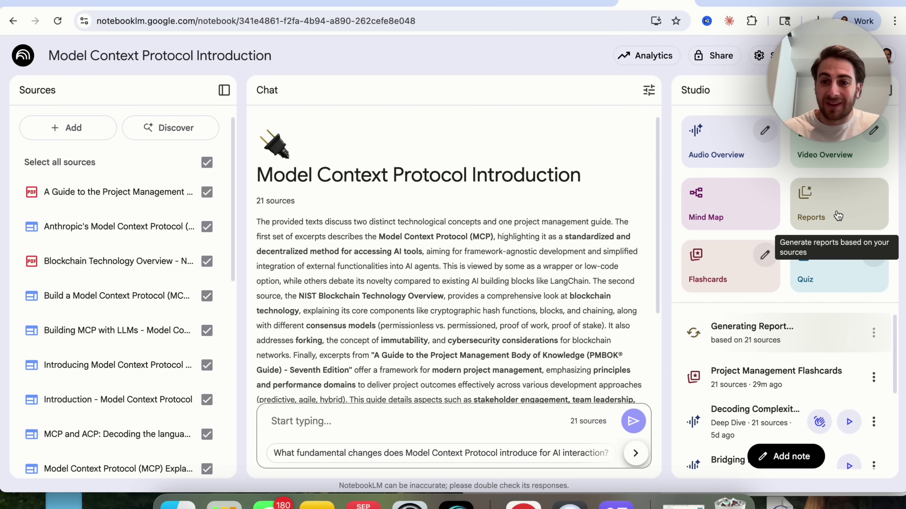
Step: Bring up the report formats and open the Blog Post report's customization options
{"action": "left_click", "coordinate": [830, 225]}
{"action": "left_click", "coordinate": [694, 215]}
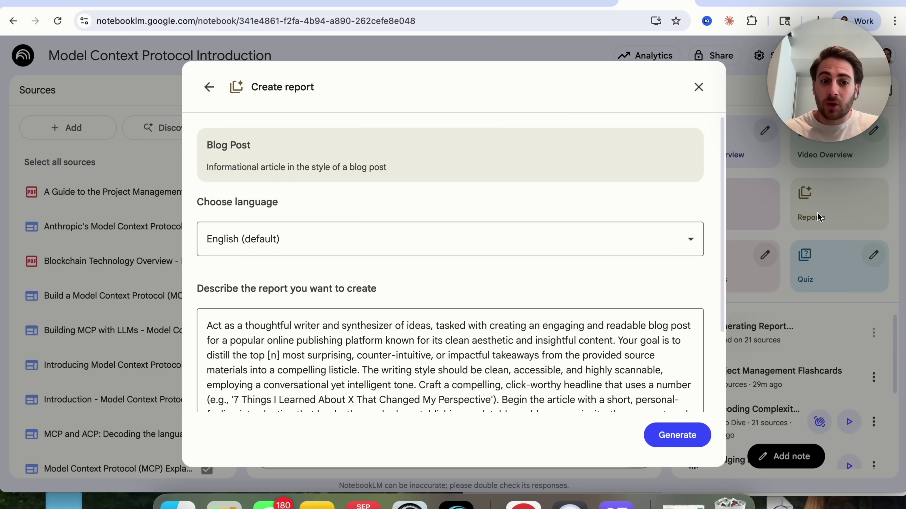
{"action": "scroll", "coordinate": [515, 255], "scroll_direction": "down", "scroll_amount": 5}
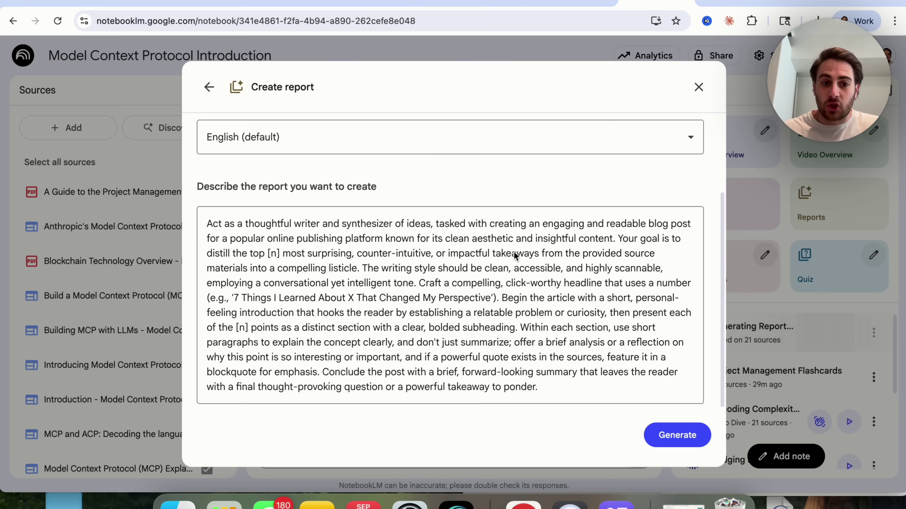
{"action": "scroll", "coordinate": [360, 246], "scroll_direction": "up", "scroll_amount": 4}
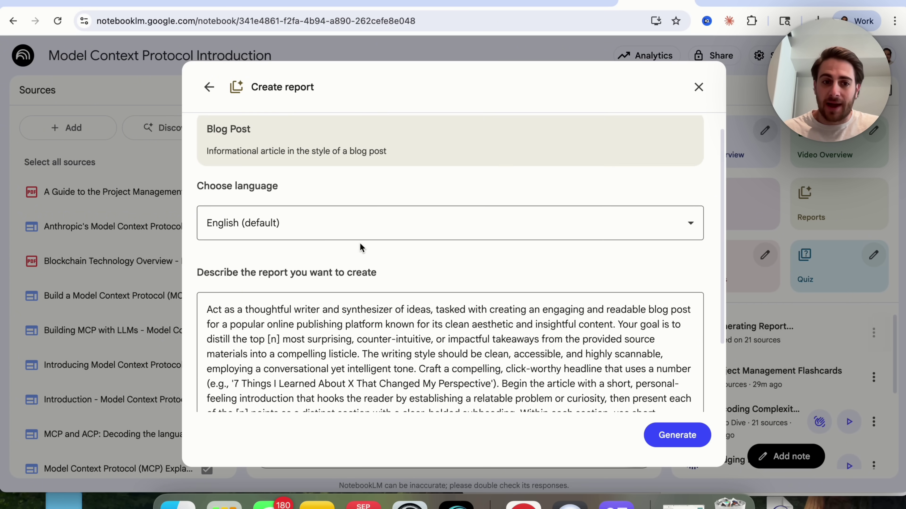
Step: Check the report language list keeping English, select the prompt text, then close without generating
{"action": "left_click", "coordinate": [298, 231]}
{"action": "scroll", "coordinate": [340, 336], "scroll_direction": "down", "scroll_amount": 10}
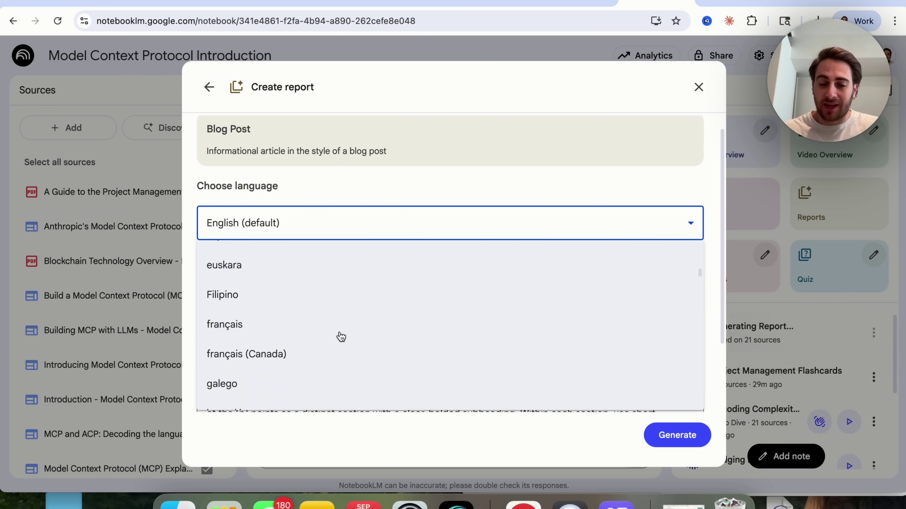
{"action": "scroll", "coordinate": [340, 337], "scroll_direction": "down", "scroll_amount": 6}
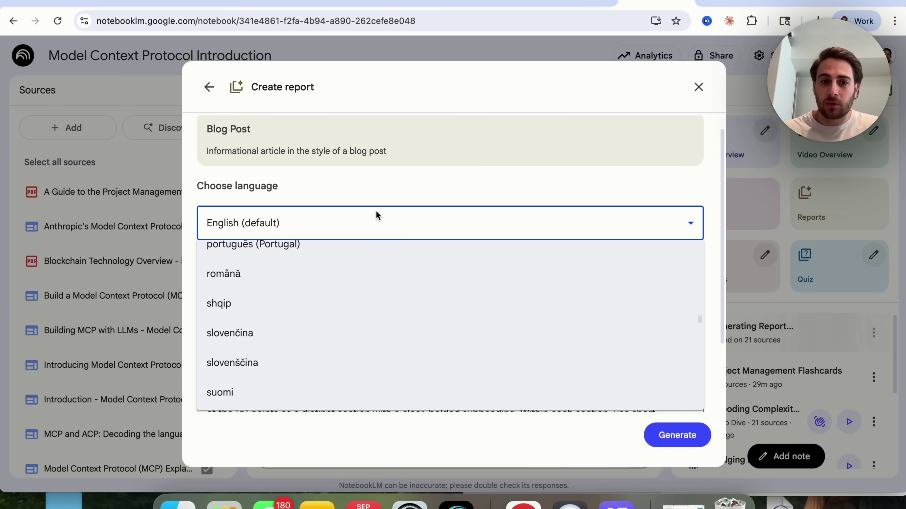
{"action": "left_click", "coordinate": [371, 201]}
{"action": "scroll", "coordinate": [338, 303], "scroll_direction": "down", "scroll_amount": 4}
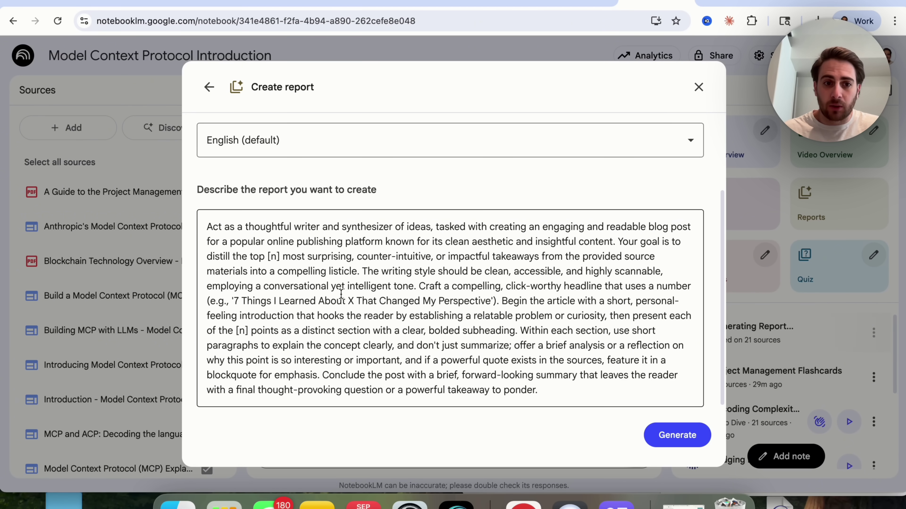
{"action": "triple_click", "coordinate": [382, 272]}
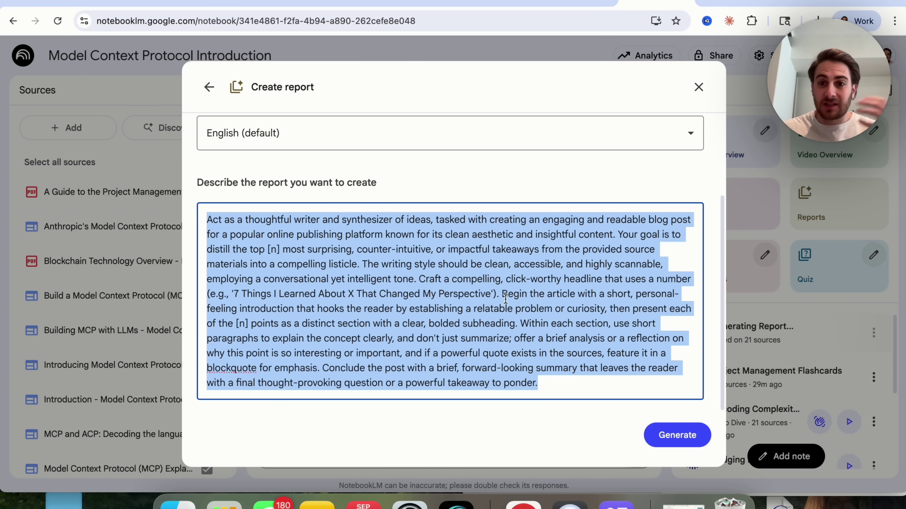
{"action": "left_click", "coordinate": [698, 88]}
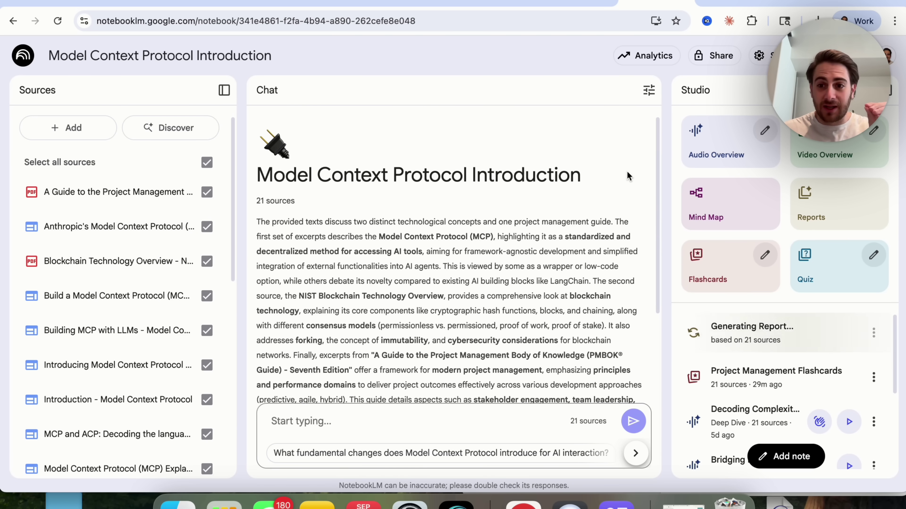
Step: Reopen the report format choices and close them again
{"action": "left_click", "coordinate": [831, 213]}
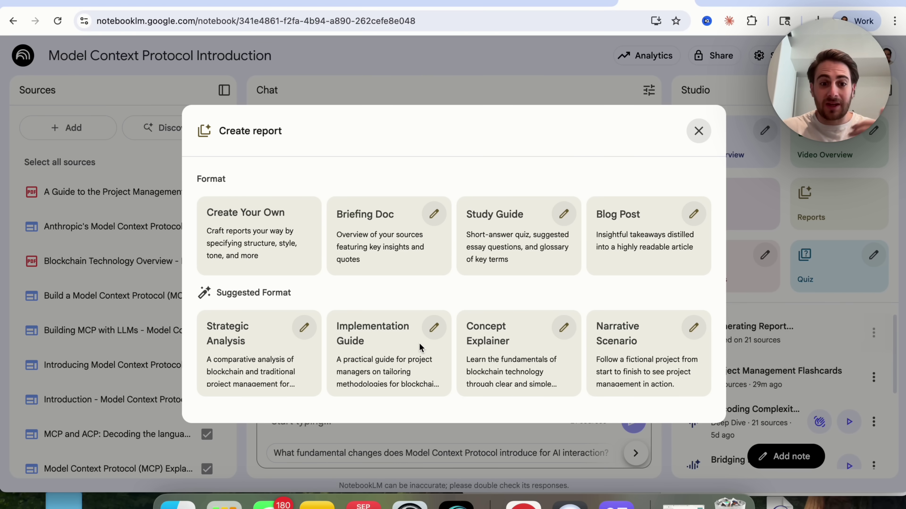
{"action": "left_click", "coordinate": [697, 136]}
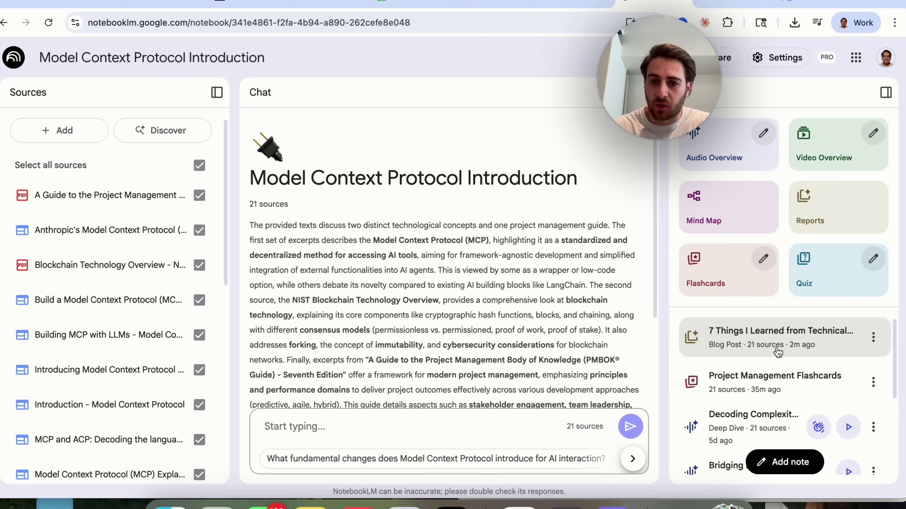
Step: Check the blog post's options, then read '7 Things I Learned…' down to its Conclusion
{"action": "left_click", "coordinate": [873, 337]}
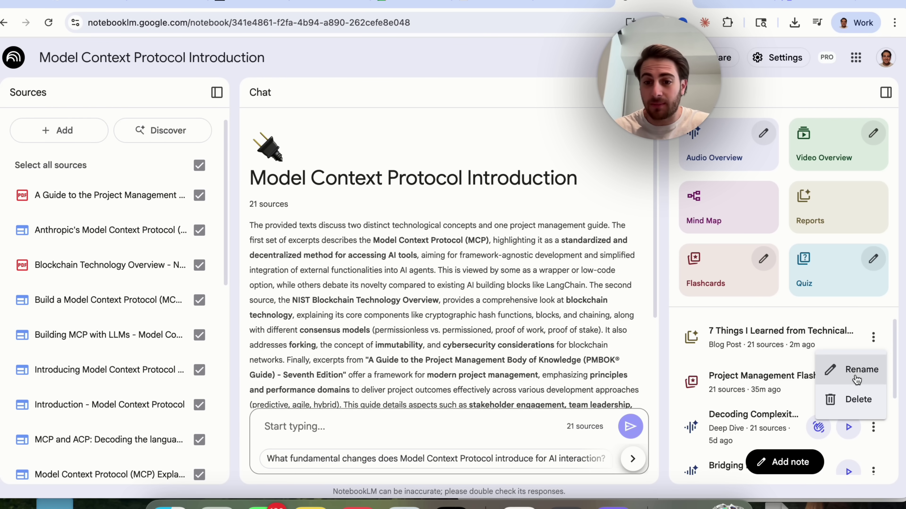
{"action": "left_click", "coordinate": [730, 338]}
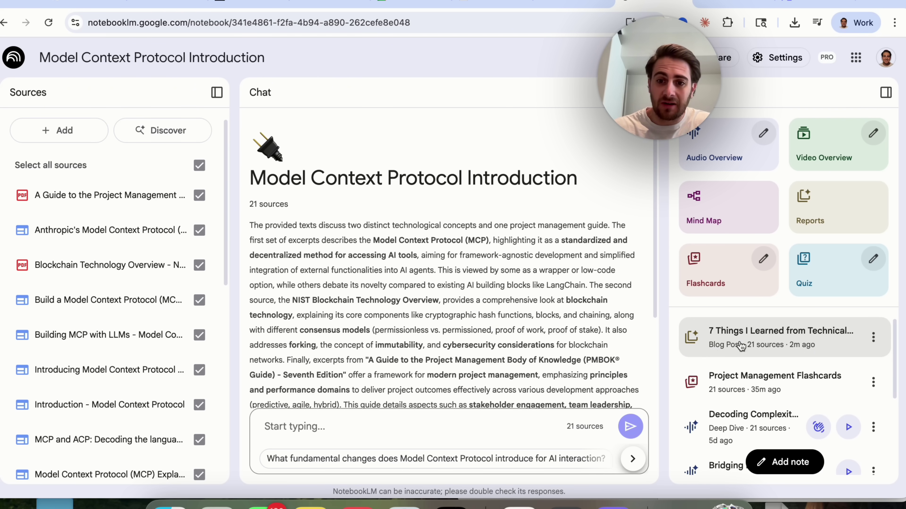
{"action": "left_click", "coordinate": [726, 353]}
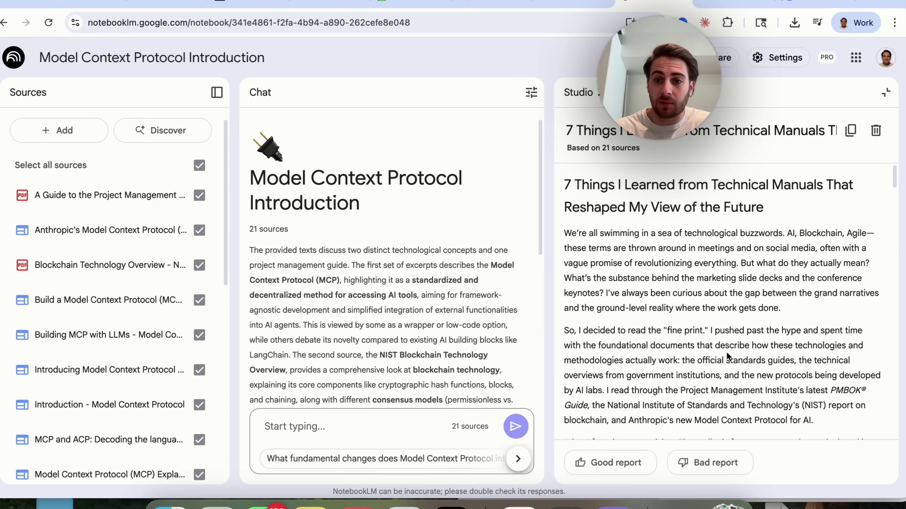
{"action": "scroll", "coordinate": [771, 247], "scroll_direction": "down", "scroll_amount": 7}
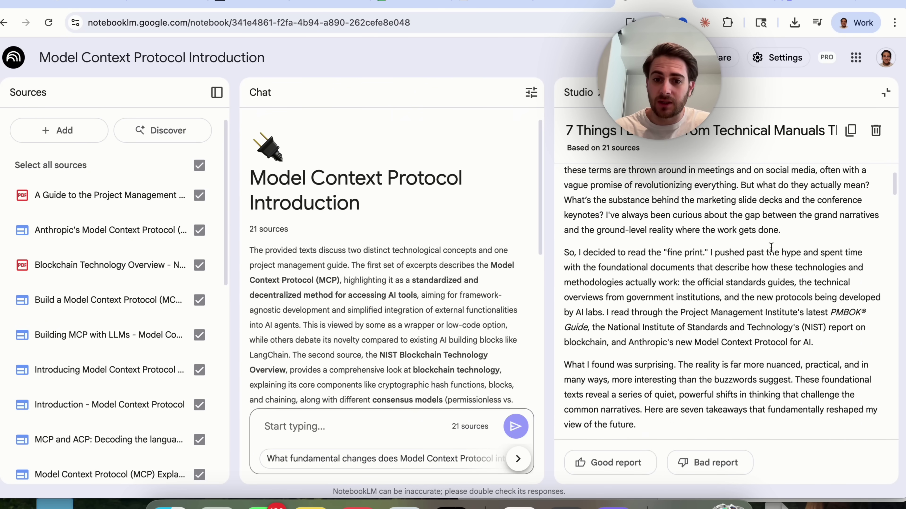
{"action": "scroll", "coordinate": [771, 247], "scroll_direction": "down", "scroll_amount": 15}
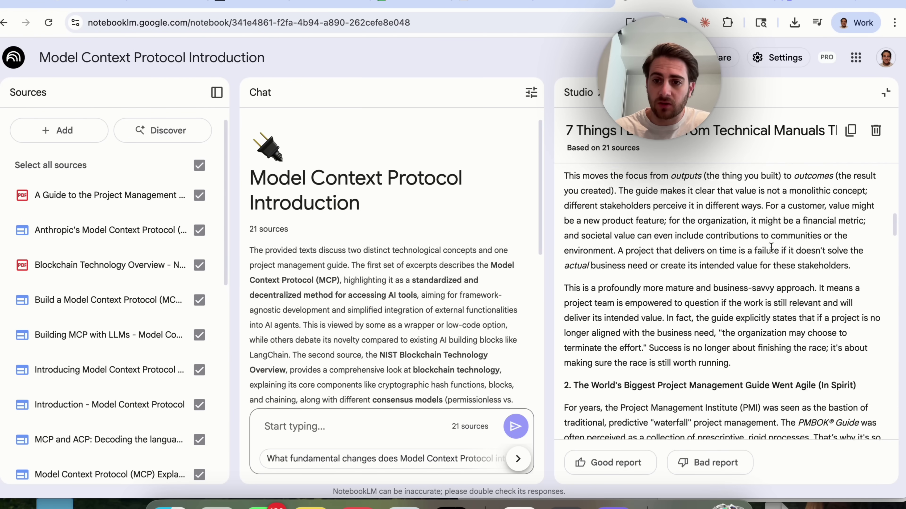
{"action": "scroll", "coordinate": [771, 250], "scroll_direction": "down", "scroll_amount": 3}
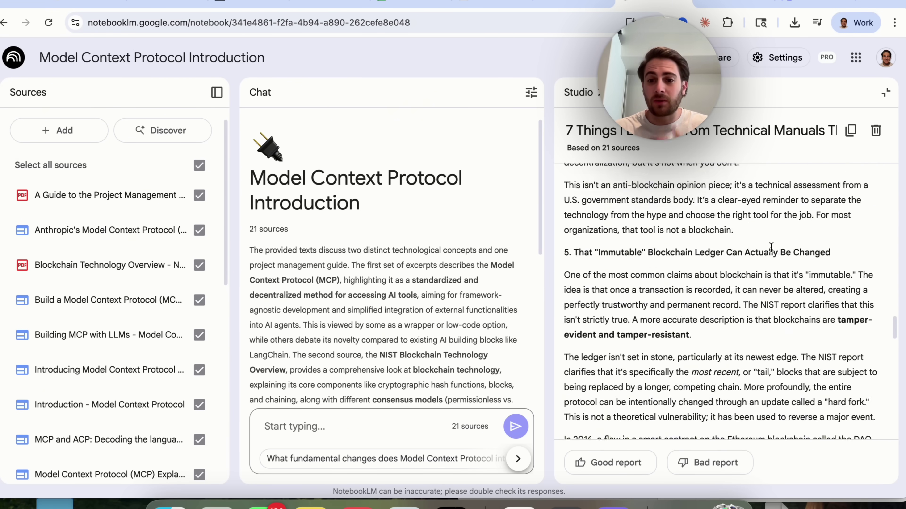
{"action": "scroll", "coordinate": [771, 247], "scroll_direction": "down", "scroll_amount": 10}
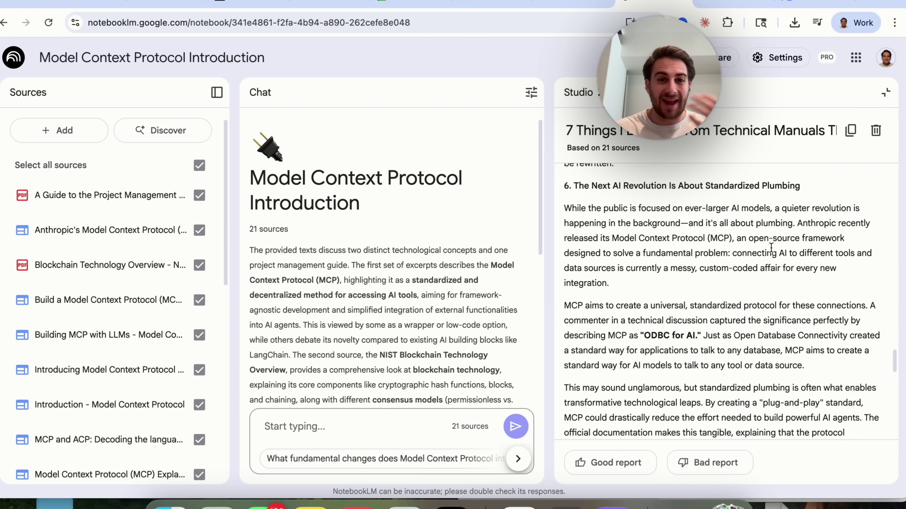
{"action": "scroll", "coordinate": [771, 246], "scroll_direction": "down", "scroll_amount": 12}
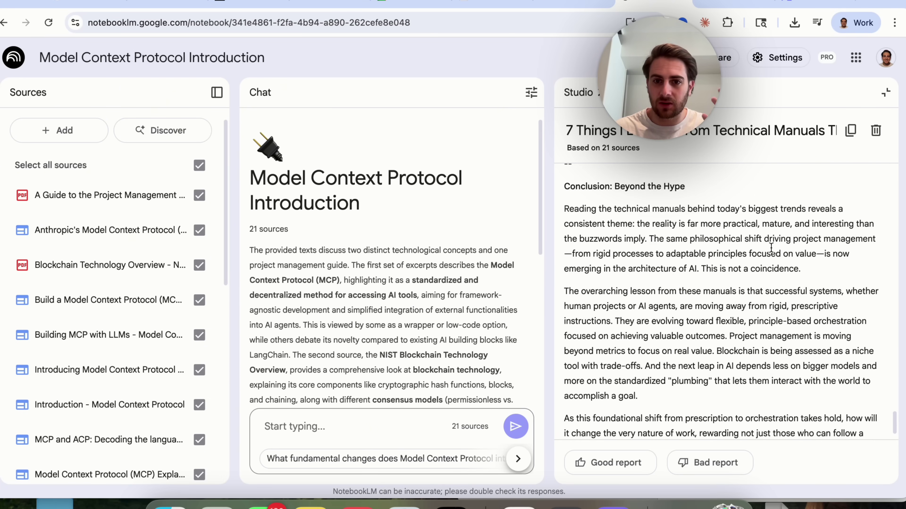
{"action": "scroll", "coordinate": [771, 247], "scroll_direction": "down", "scroll_amount": 2}
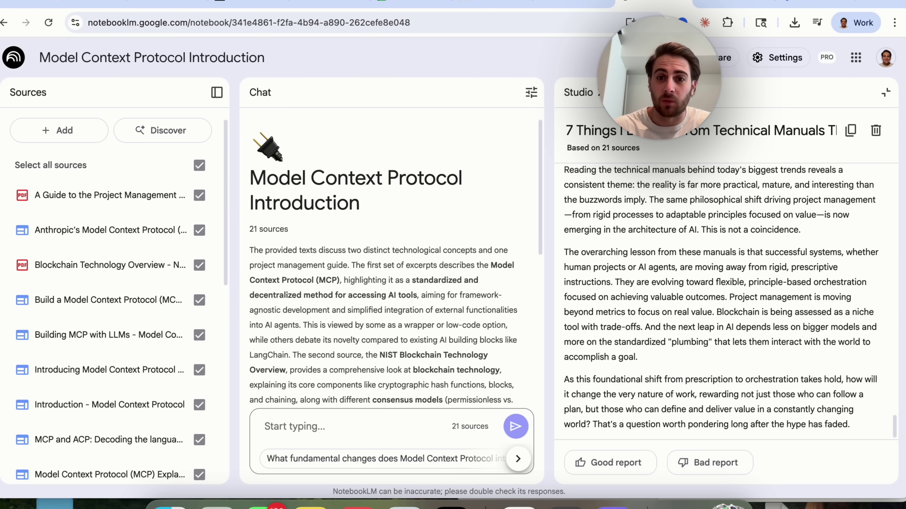
Step: Start generating a new flashcard set from all 21 sources
{"action": "left_click", "coordinate": [578, 93]}
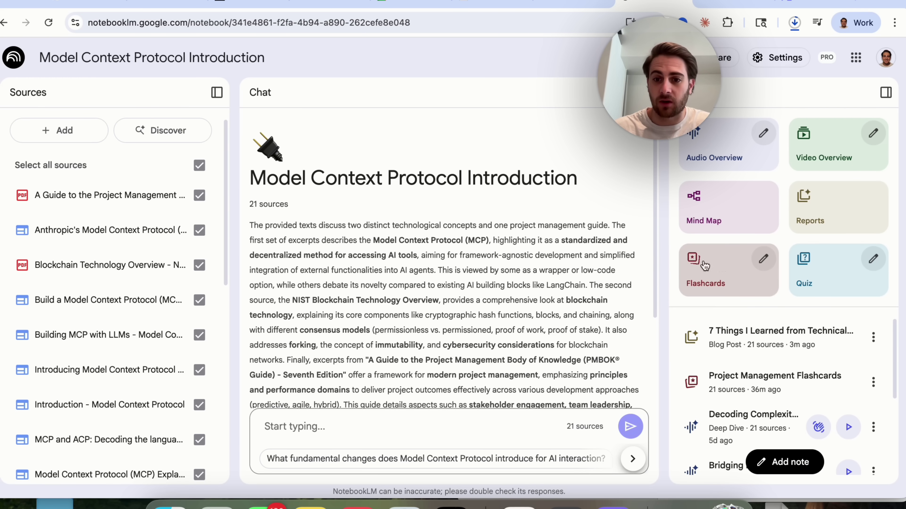
{"action": "left_click", "coordinate": [721, 268]}
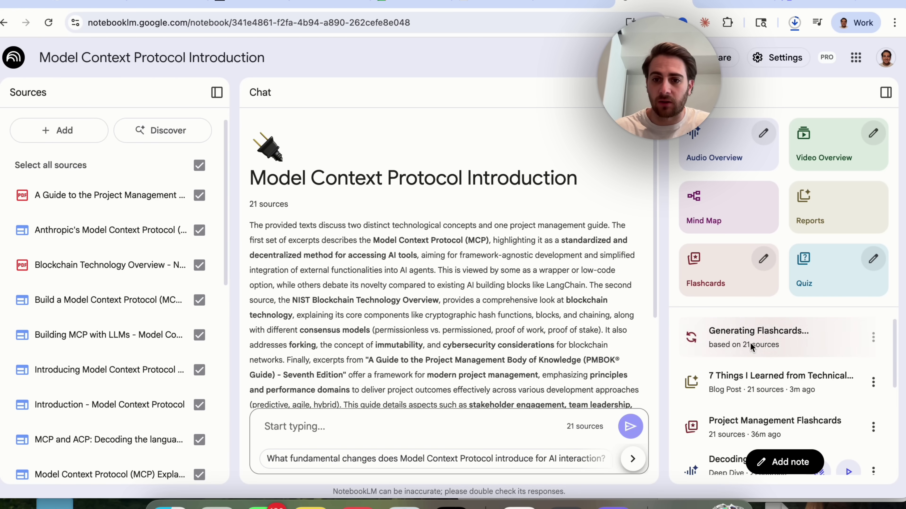
{"action": "left_click", "coordinate": [763, 260]}
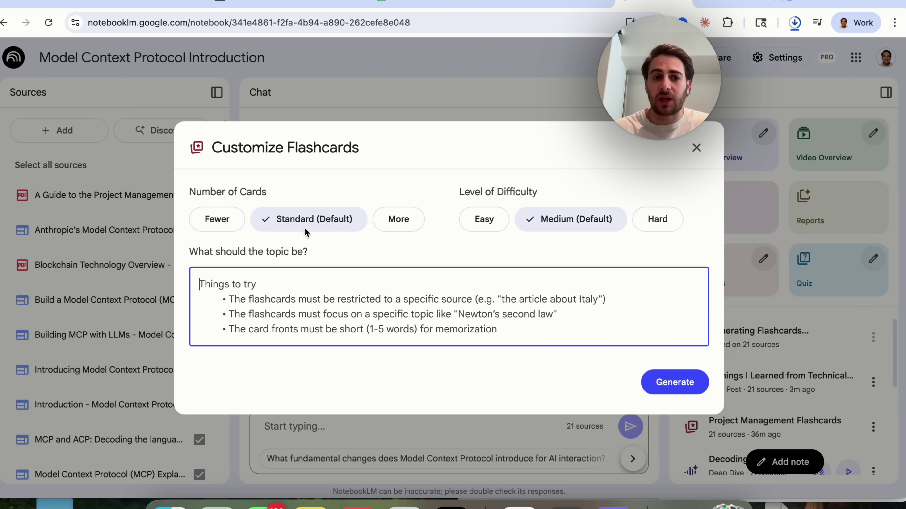
Step: Try Fewer, Standard and More card counts and Easy, Medium, Hard difficulty, then close customization unchanged
{"action": "left_click", "coordinate": [226, 225]}
{"action": "left_click", "coordinate": [303, 222]}
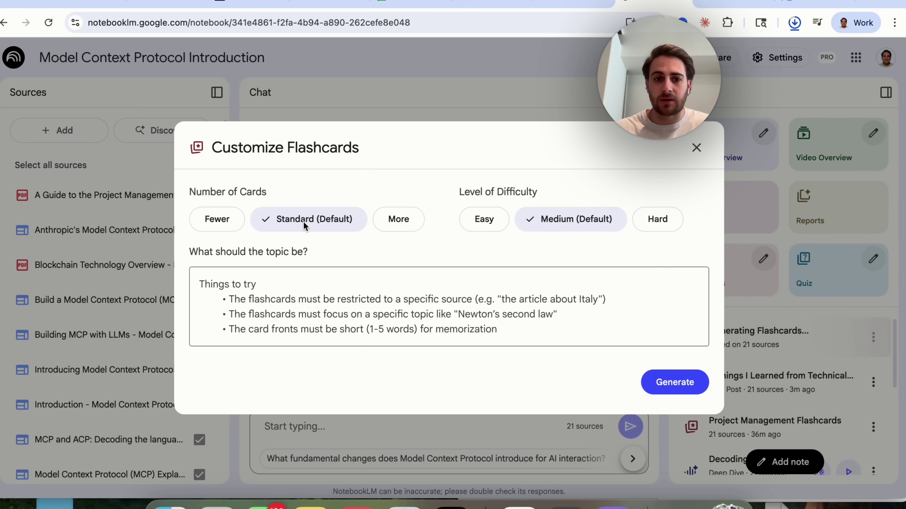
{"action": "left_click", "coordinate": [393, 223]}
{"action": "left_click", "coordinate": [484, 219]}
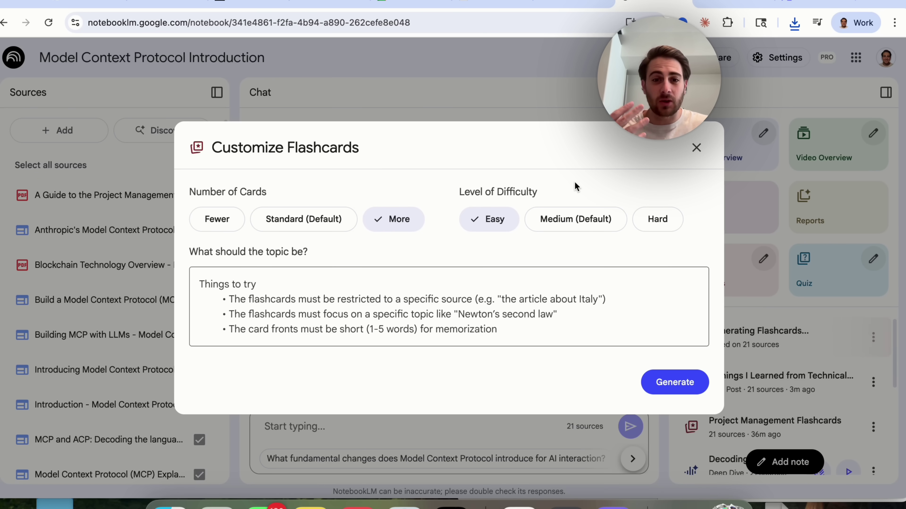
{"action": "key", "text": "XF86MonBrightnessUp"}
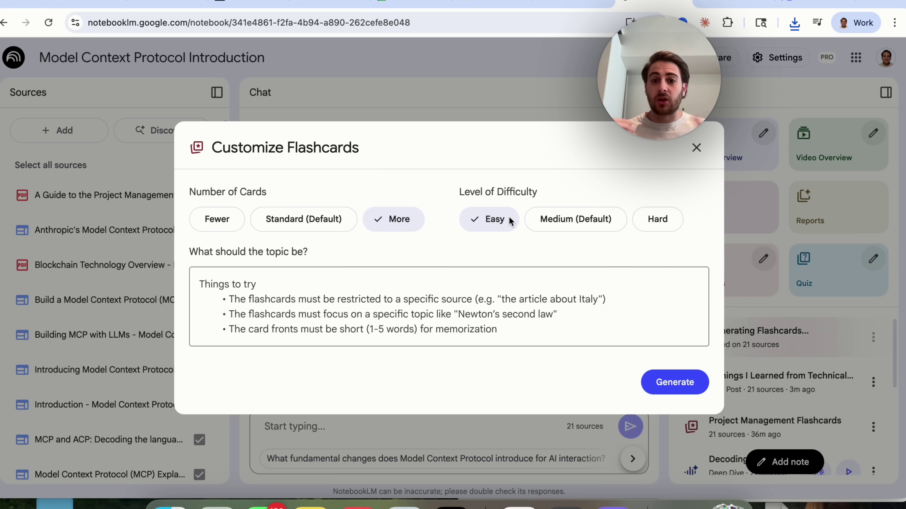
{"action": "left_click", "coordinate": [551, 220]}
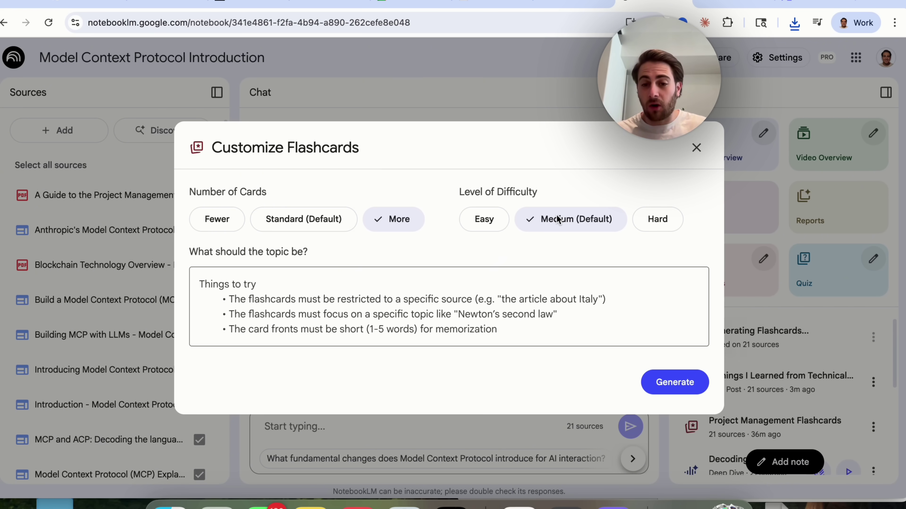
{"action": "left_click", "coordinate": [670, 221]}
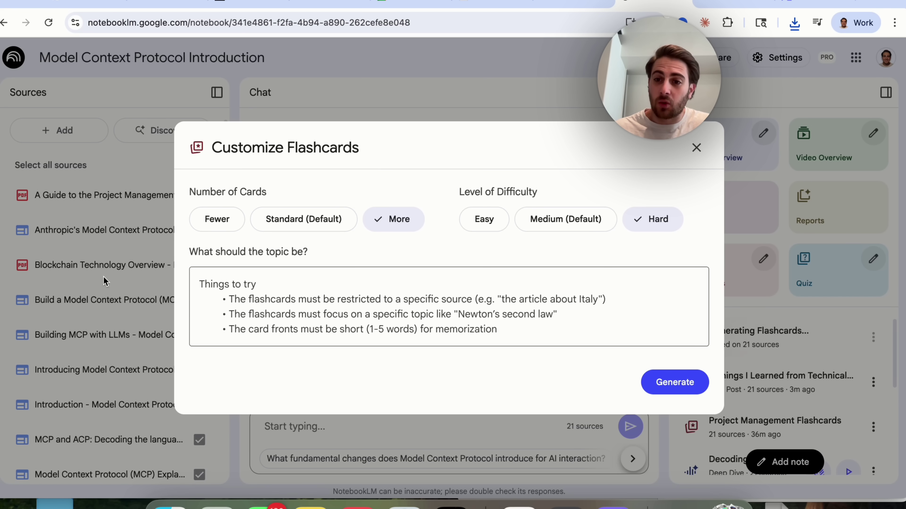
{"action": "key", "text": "Tab"}
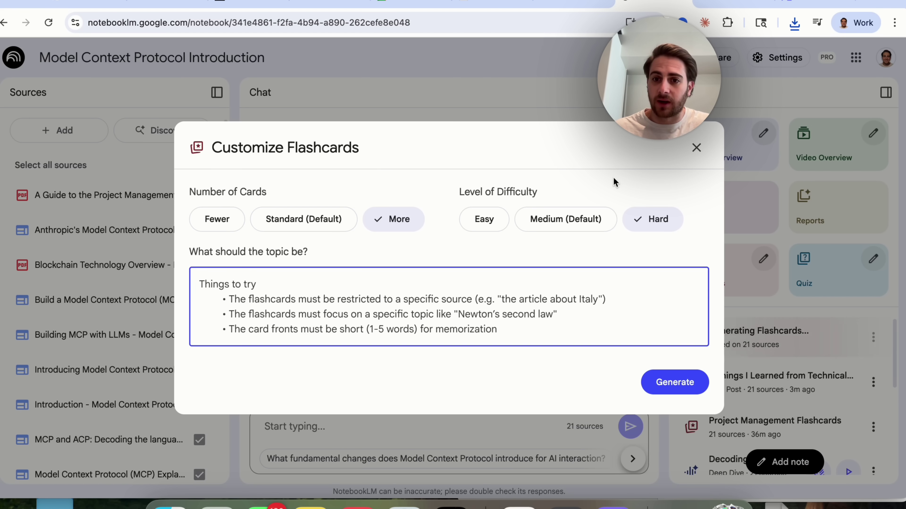
{"action": "left_click", "coordinate": [695, 147]}
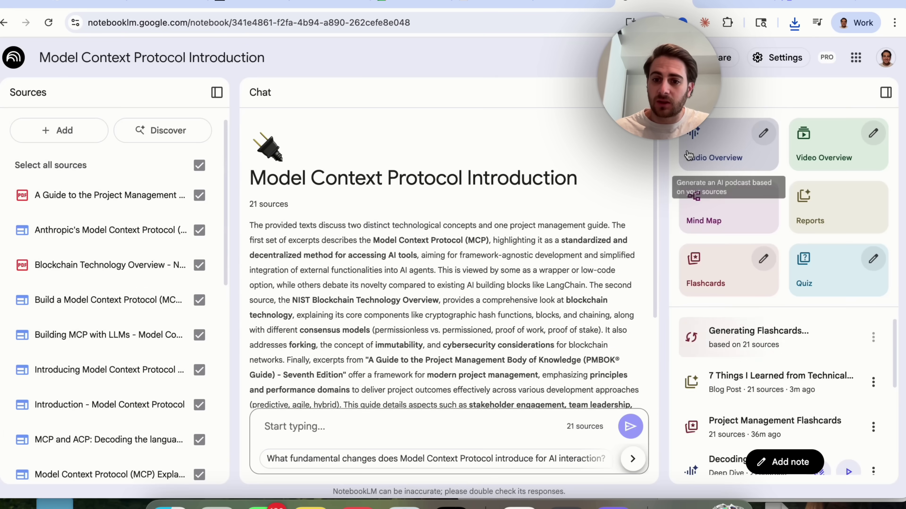
Step: Open Project Management Flashcards full-width, reveal the second card's answer, and ask the chat to explain it
{"action": "left_click", "coordinate": [720, 421]}
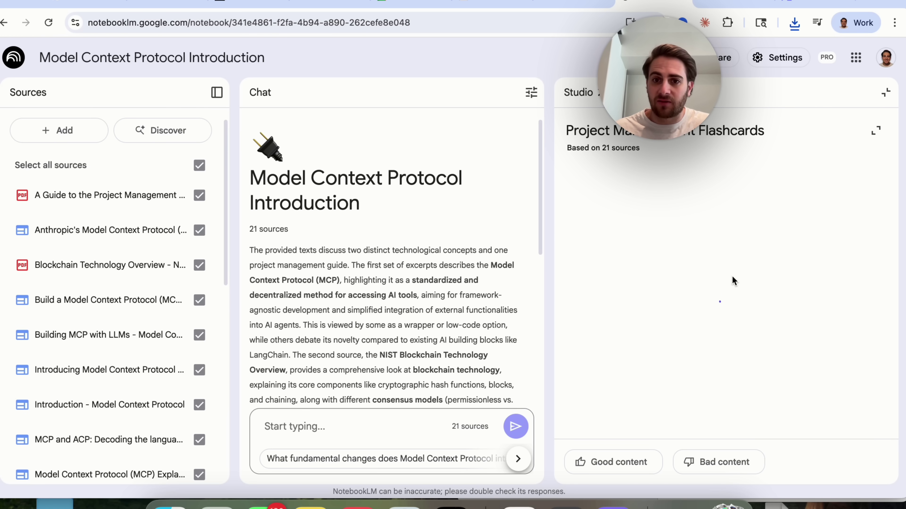
{"action": "left_click", "coordinate": [874, 135]}
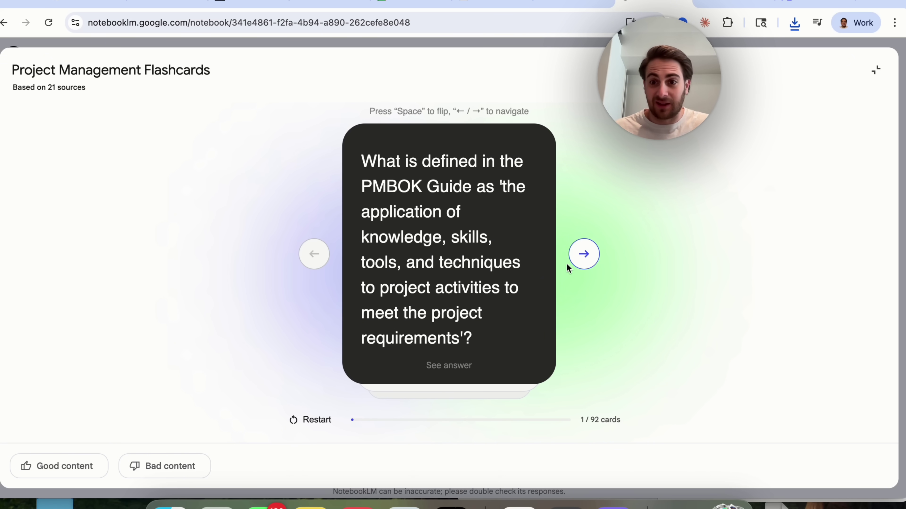
{"action": "left_click", "coordinate": [592, 253]}
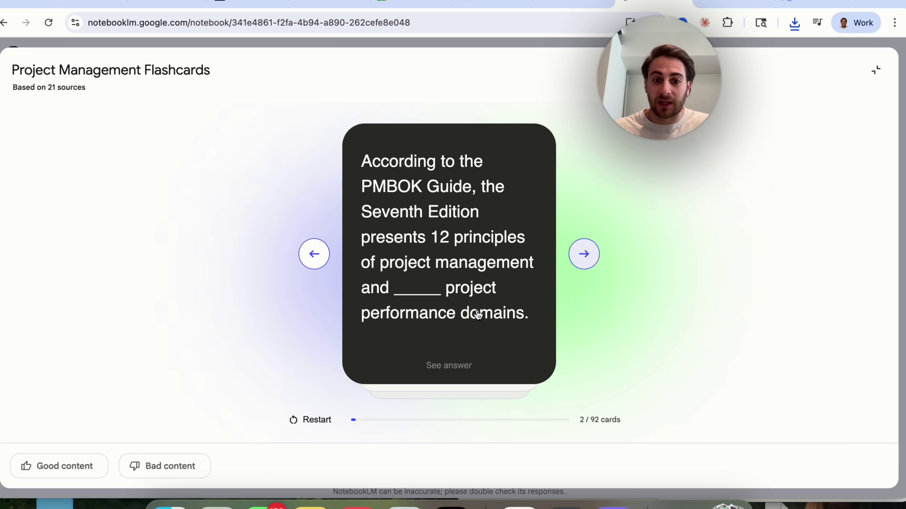
{"action": "left_click", "coordinate": [451, 365]}
{"action": "left_click", "coordinate": [449, 366]}
{"action": "left_click", "coordinate": [449, 366]}
{"action": "left_click", "coordinate": [393, 203]}
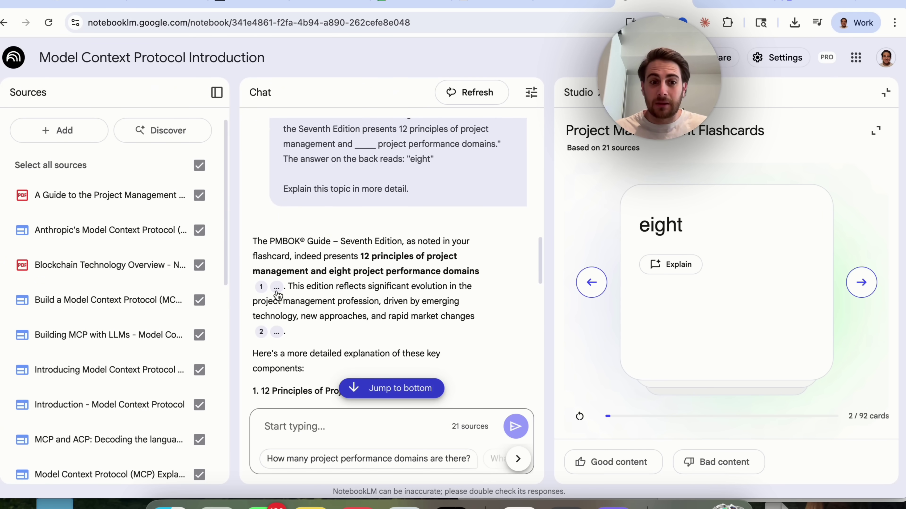
Step: Scroll through the chat's explanation of the 12 PMBOK principles and eight performance domains
{"action": "scroll", "coordinate": [279, 292], "scroll_direction": "down", "scroll_amount": 8}
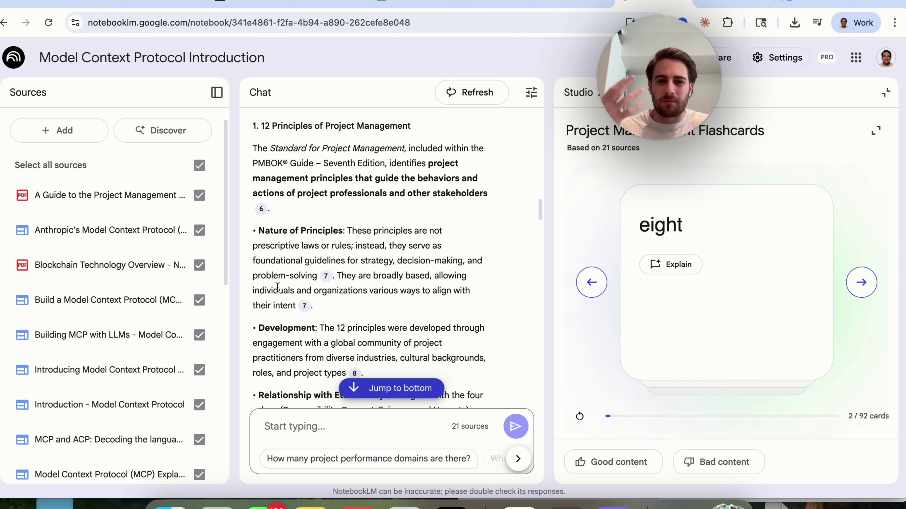
{"action": "scroll", "coordinate": [257, 325], "scroll_direction": "down", "scroll_amount": 20}
{"action": "scroll", "coordinate": [364, 332], "scroll_direction": "down", "scroll_amount": 15}
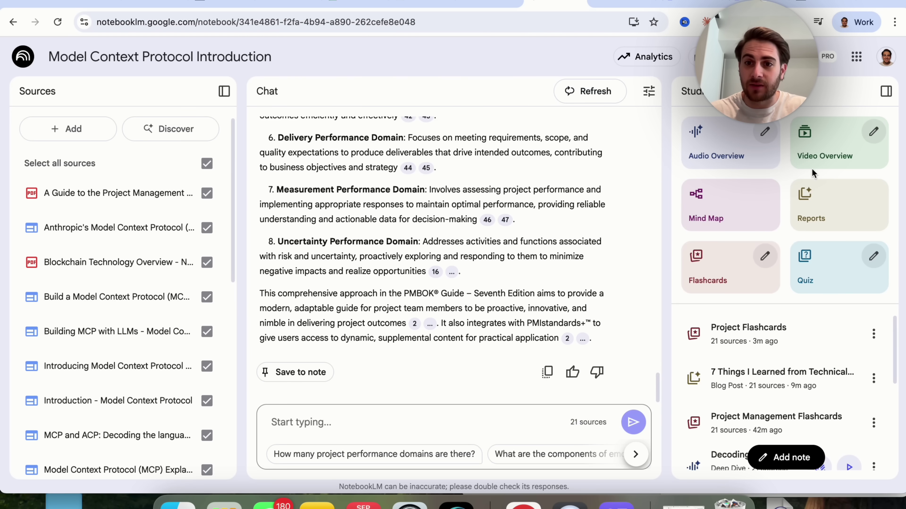
Step: Generate a Hard quiz with Fewer questions, then bring up the notebook's Share dialog
{"action": "left_click", "coordinate": [873, 255]}
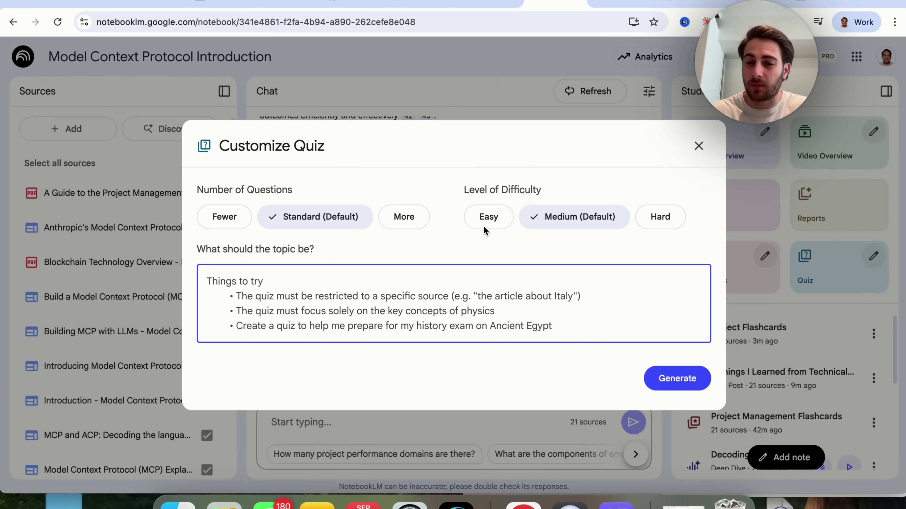
{"action": "left_click", "coordinate": [656, 219]}
{"action": "left_click", "coordinate": [220, 216]}
{"action": "left_click", "coordinate": [679, 378]}
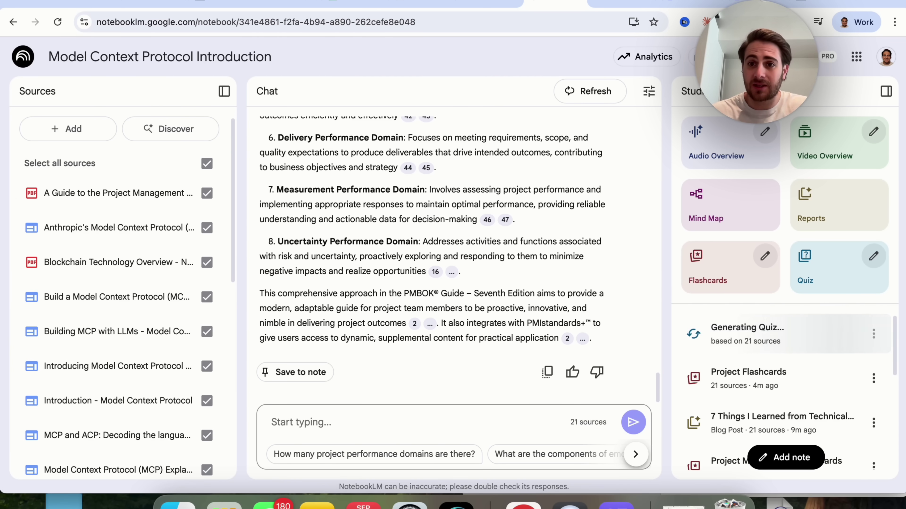
{"action": "left_click", "coordinate": [695, 57]}
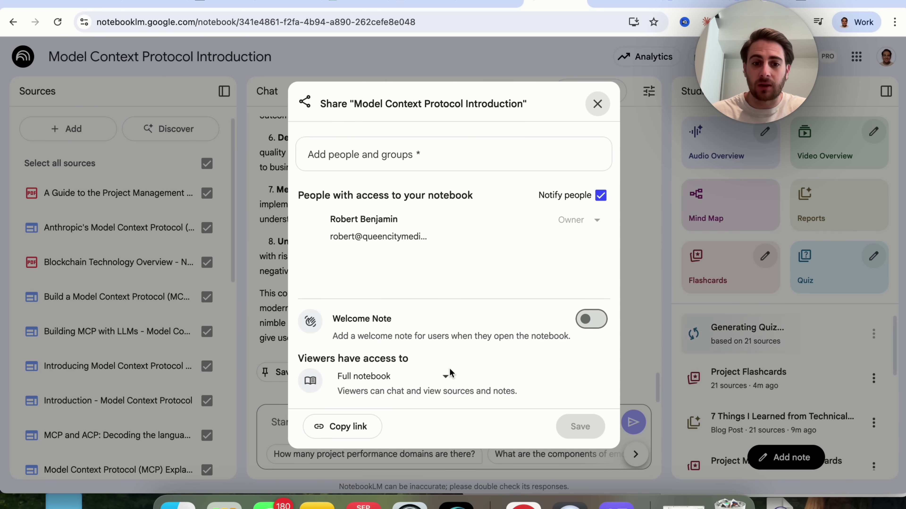
Step: Look over the viewer access choices and Welcome Note option, then close sharing without saving
{"action": "left_click", "coordinate": [445, 376]}
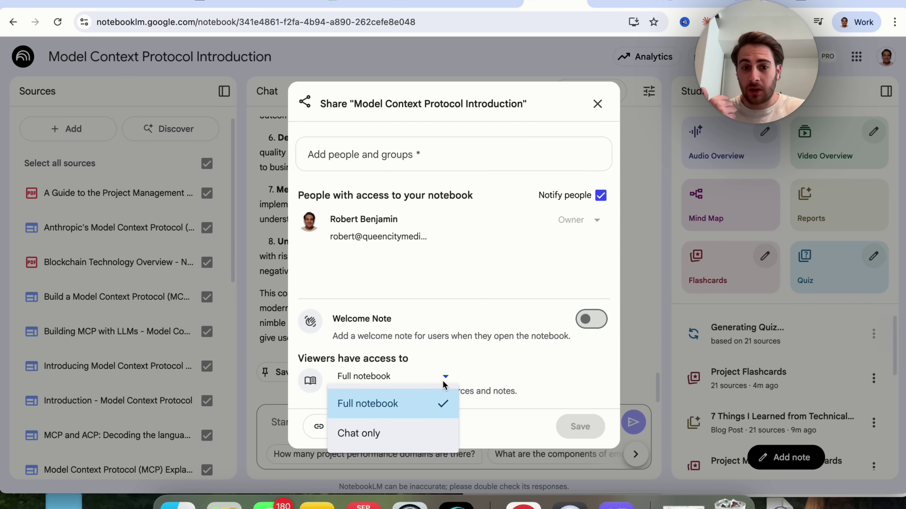
{"action": "left_click", "coordinate": [486, 336]}
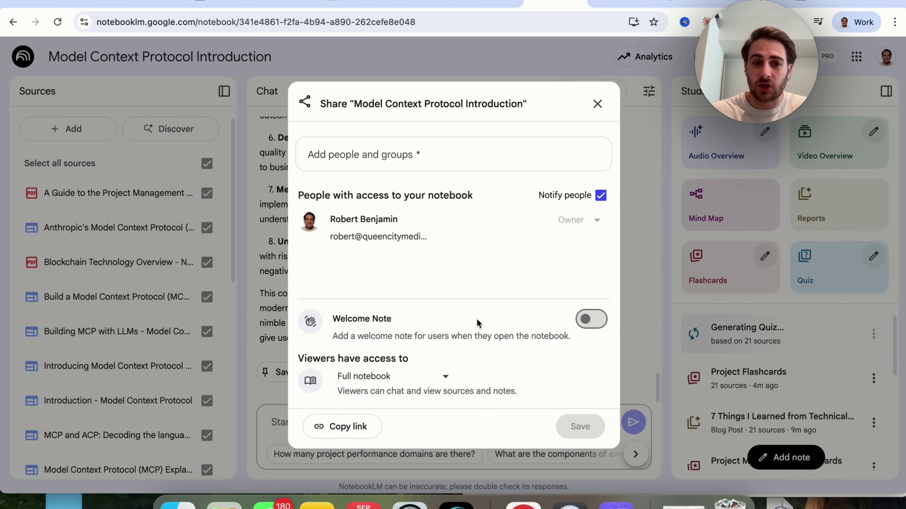
{"action": "left_click", "coordinate": [587, 318]}
{"action": "left_click", "coordinate": [431, 335]}
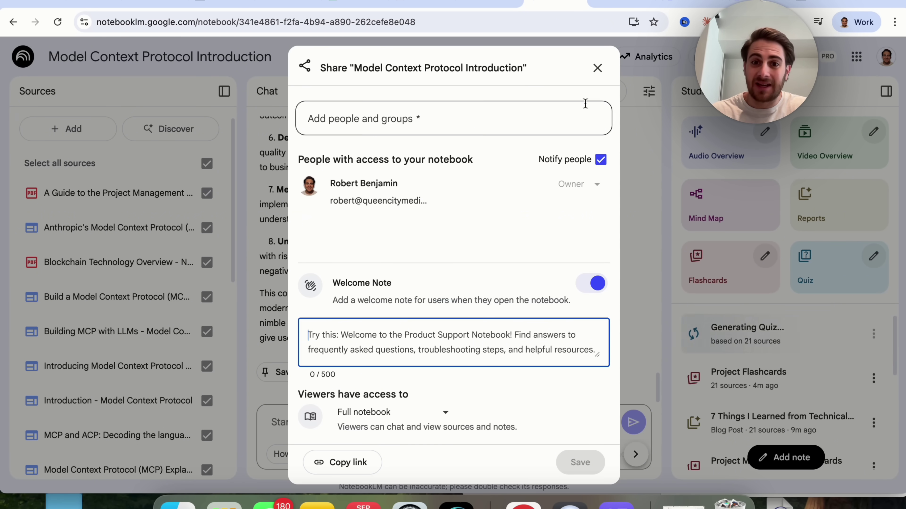
{"action": "left_click", "coordinate": [598, 68]}
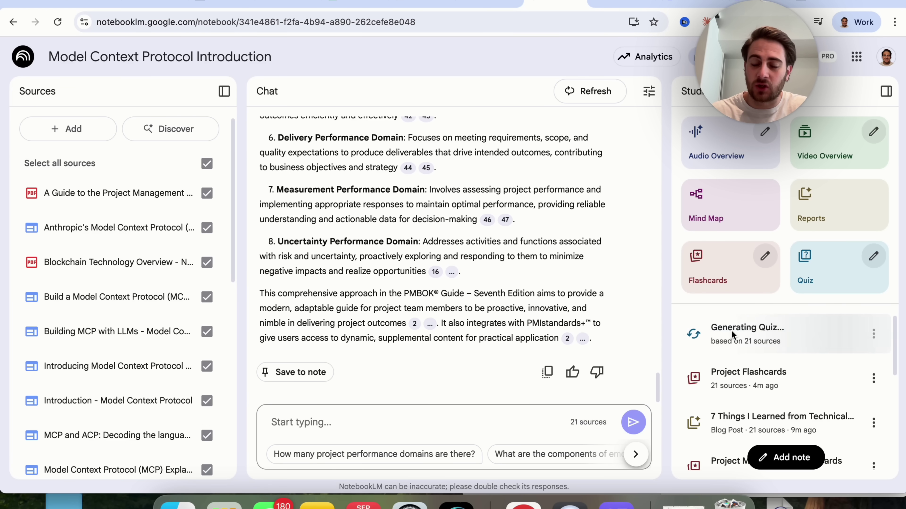
Step: Start an audio overview and open its customization, trying the Brief and Critique formats
{"action": "left_click", "coordinate": [703, 129]}
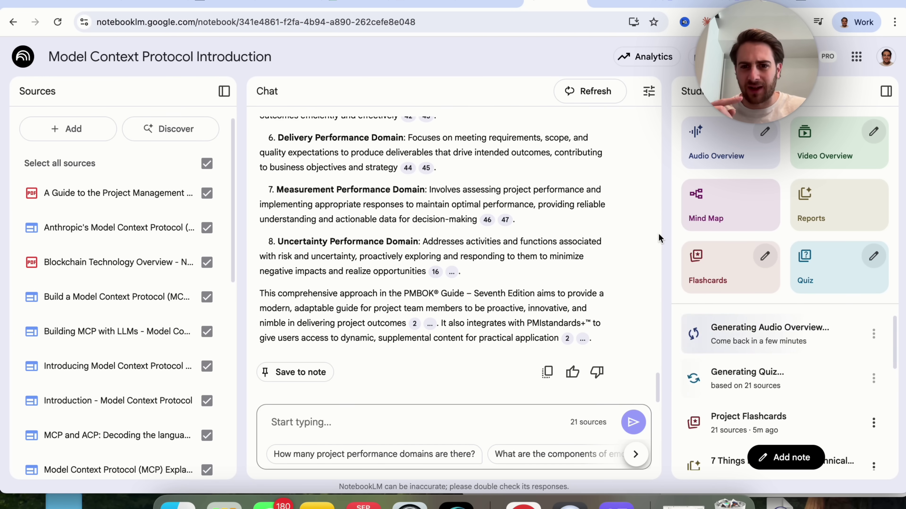
{"action": "left_click", "coordinate": [761, 132]}
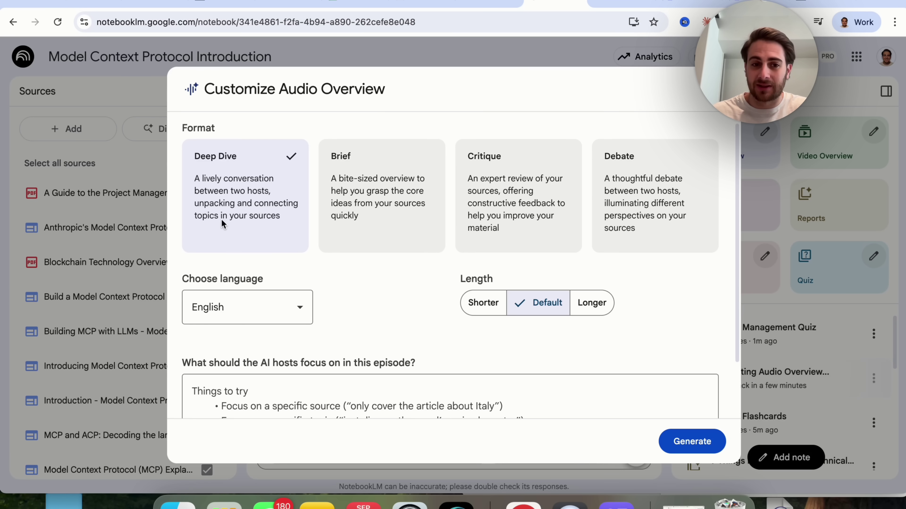
{"action": "left_click", "coordinate": [370, 205]}
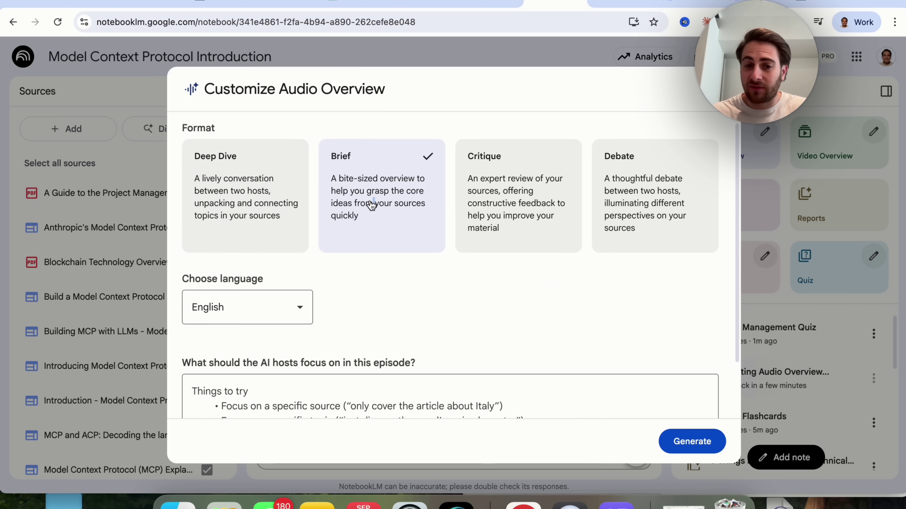
{"action": "left_click", "coordinate": [519, 190]}
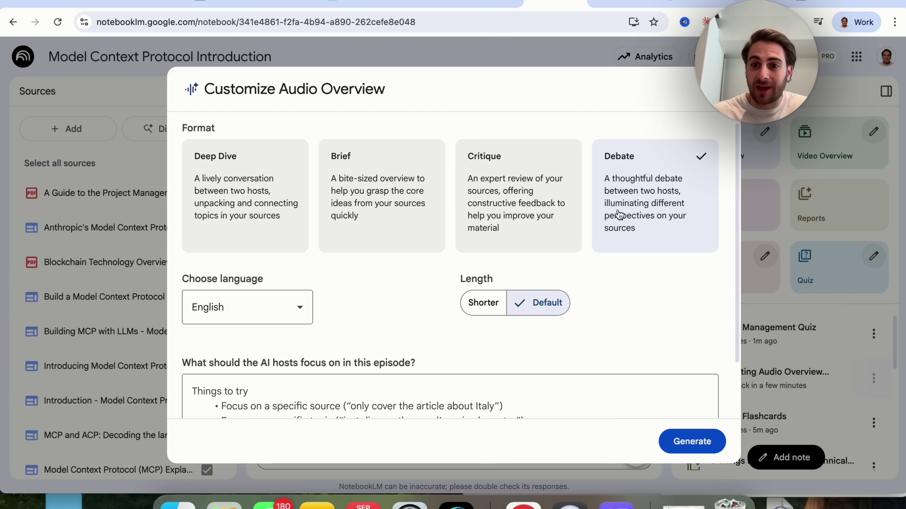
Step: Browse the format cards and the focus box, then dismiss the options while the overview generates
{"action": "scroll", "coordinate": [578, 291], "scroll_direction": "down", "scroll_amount": 3}
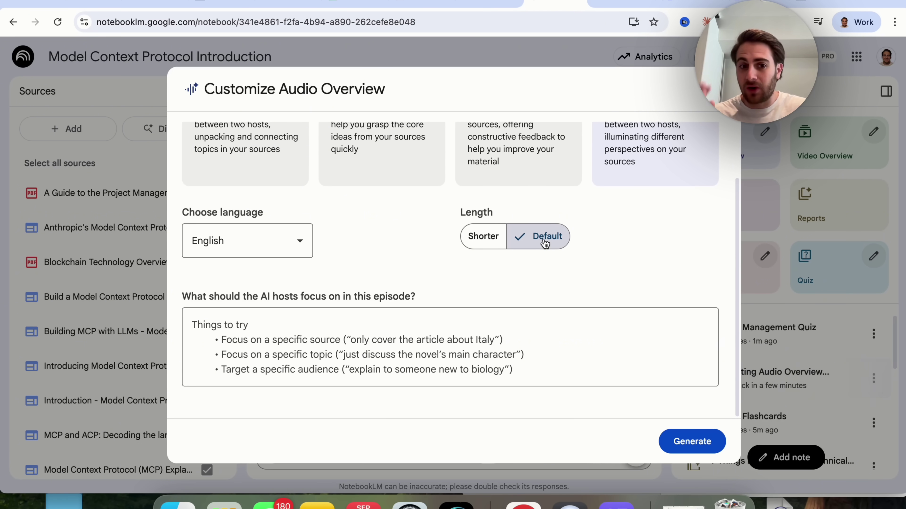
{"action": "scroll", "coordinate": [370, 255], "scroll_direction": "up", "scroll_amount": 2}
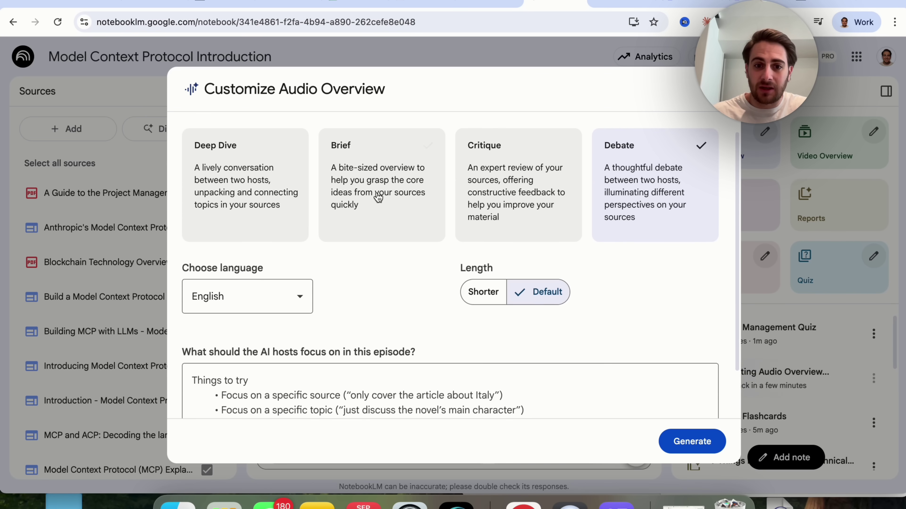
{"action": "left_click", "coordinate": [378, 198]}
{"action": "left_click", "coordinate": [246, 200]}
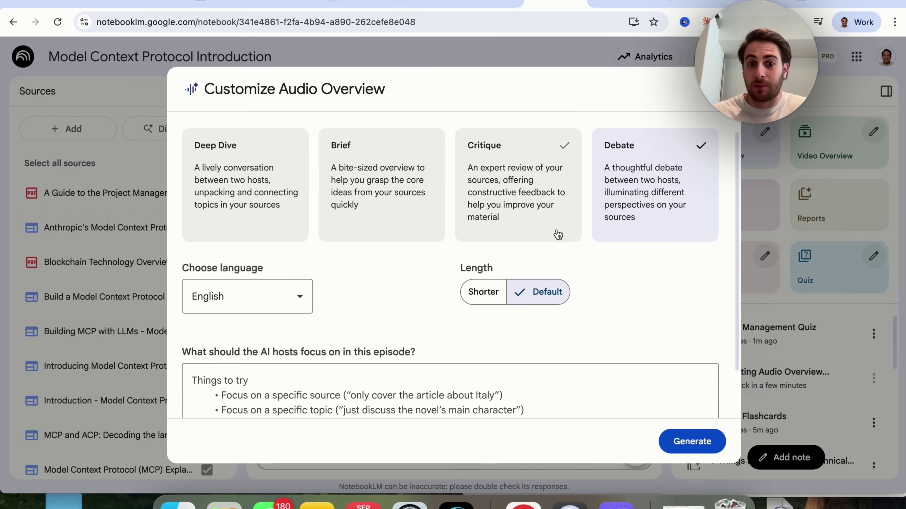
{"action": "scroll", "coordinate": [535, 265], "scroll_direction": "down", "scroll_amount": 3}
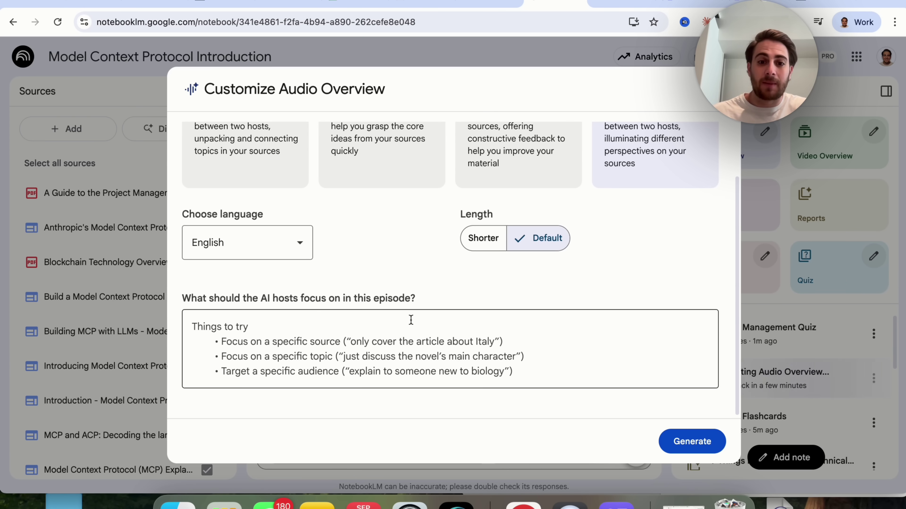
{"action": "left_click", "coordinate": [330, 344]}
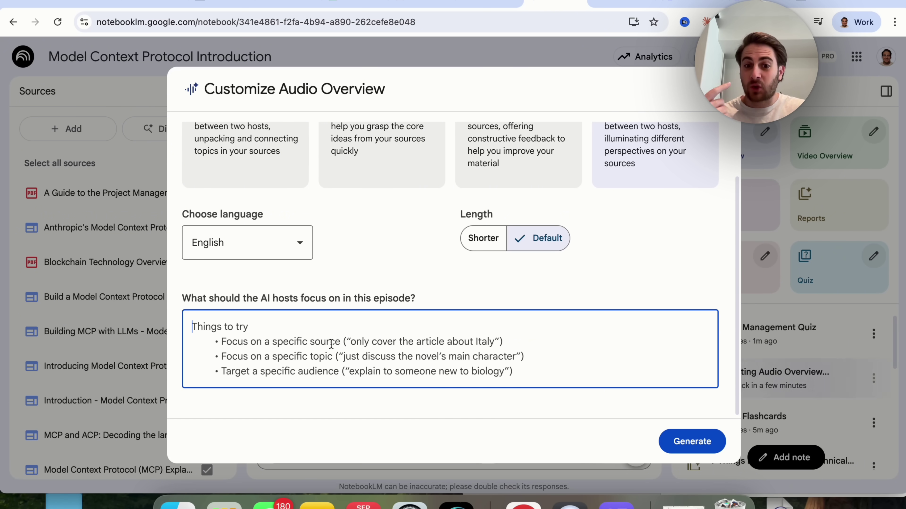
{"action": "left_click", "coordinate": [111, 229]}
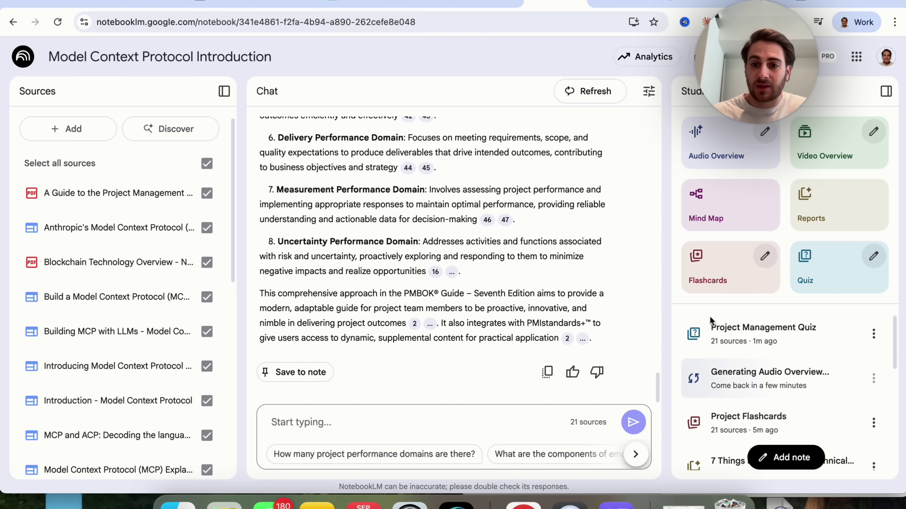
Step: Open the Project Management Quiz from the Studio list in the enlarged viewer
{"action": "left_click", "coordinate": [772, 337]}
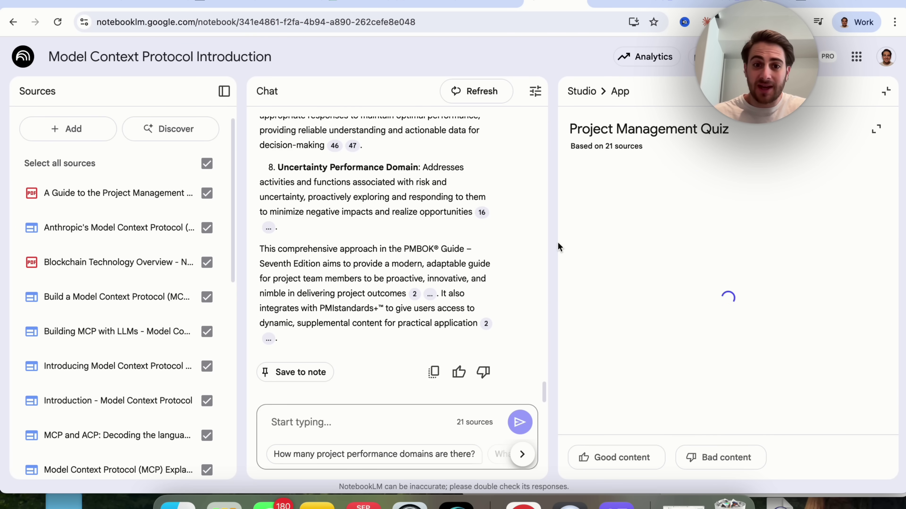
{"action": "left_click", "coordinate": [886, 91]}
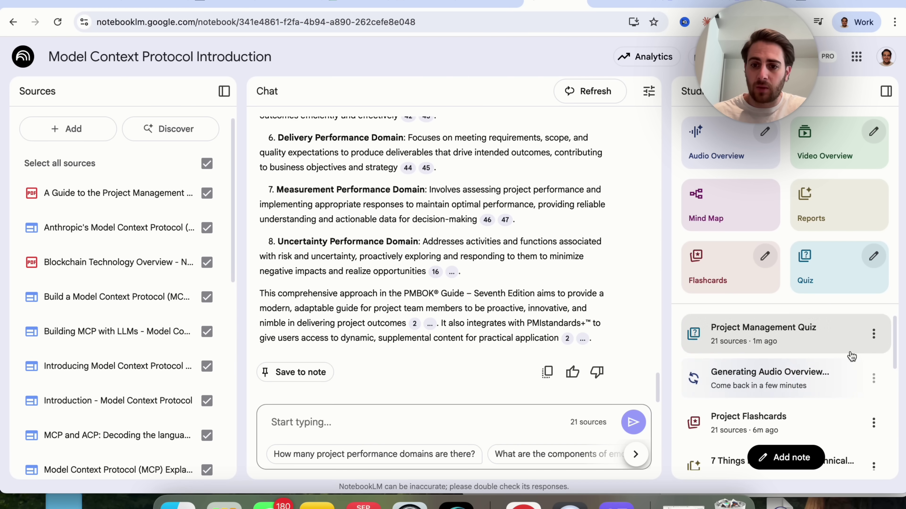
{"action": "left_click", "coordinate": [819, 333]}
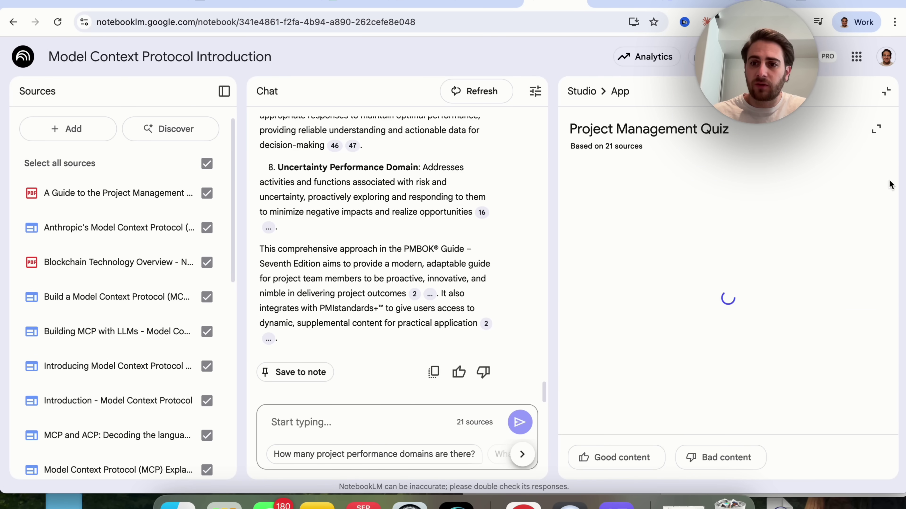
{"action": "left_click", "coordinate": [882, 136]}
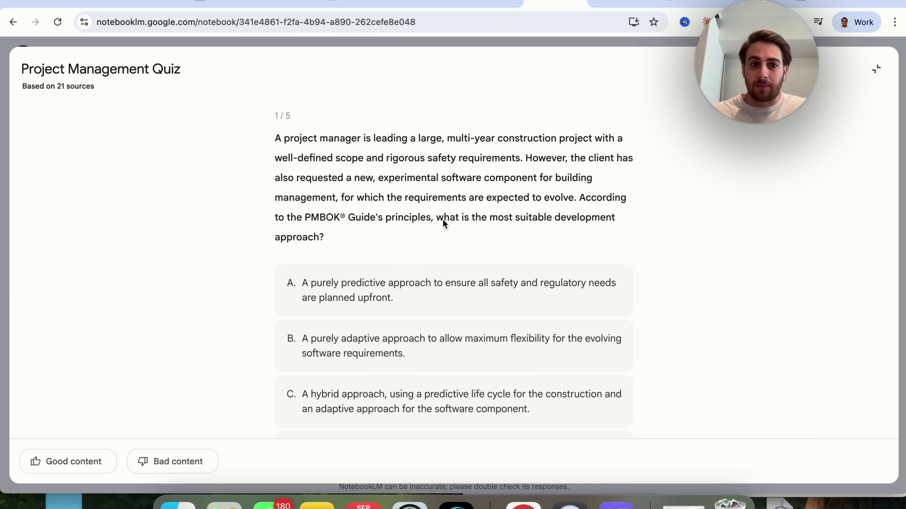
Step: Answer question 1 with option A and question 2 with option D
{"action": "scroll", "coordinate": [442, 177], "scroll_direction": "down", "scroll_amount": 3}
{"action": "scroll", "coordinate": [442, 174], "scroll_direction": "down", "scroll_amount": 1}
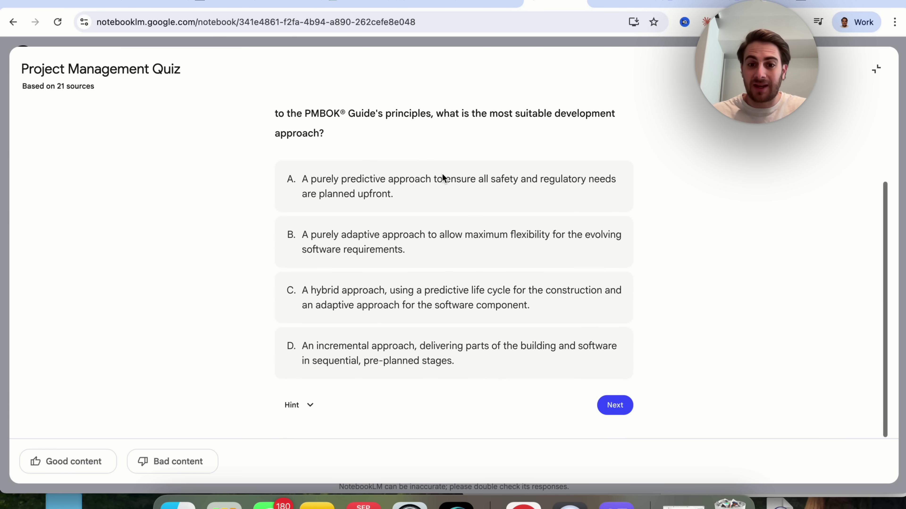
{"action": "left_click", "coordinate": [397, 180]}
{"action": "scroll", "coordinate": [600, 414], "scroll_direction": "down", "scroll_amount": 4}
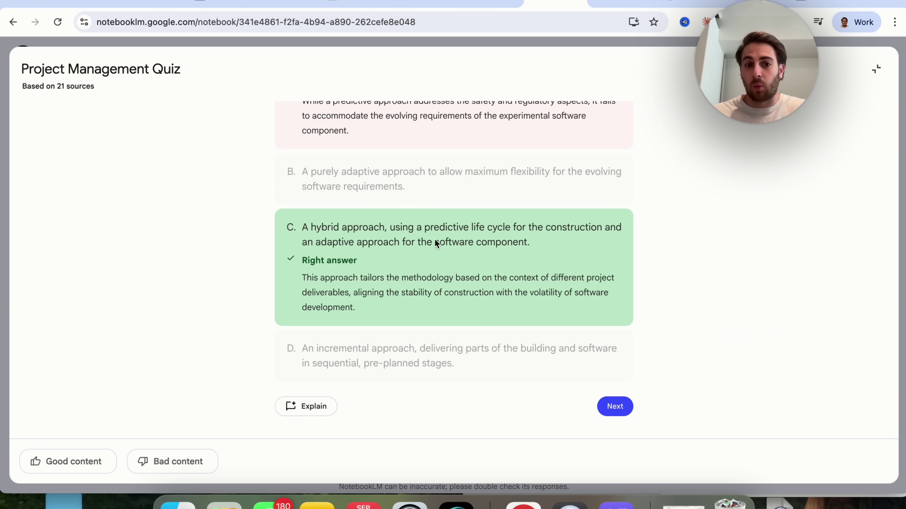
{"action": "scroll", "coordinate": [401, 262], "scroll_direction": "up", "scroll_amount": 2}
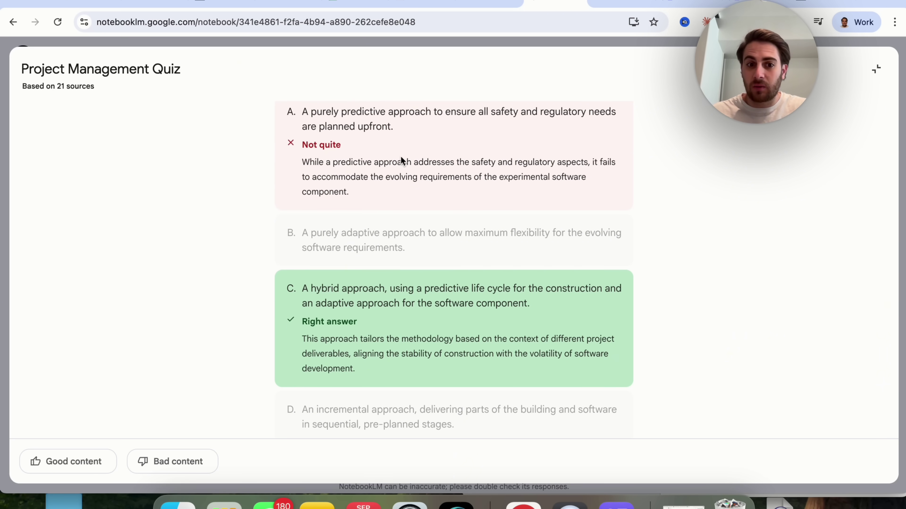
{"action": "scroll", "coordinate": [369, 342], "scroll_direction": "down", "scroll_amount": 2}
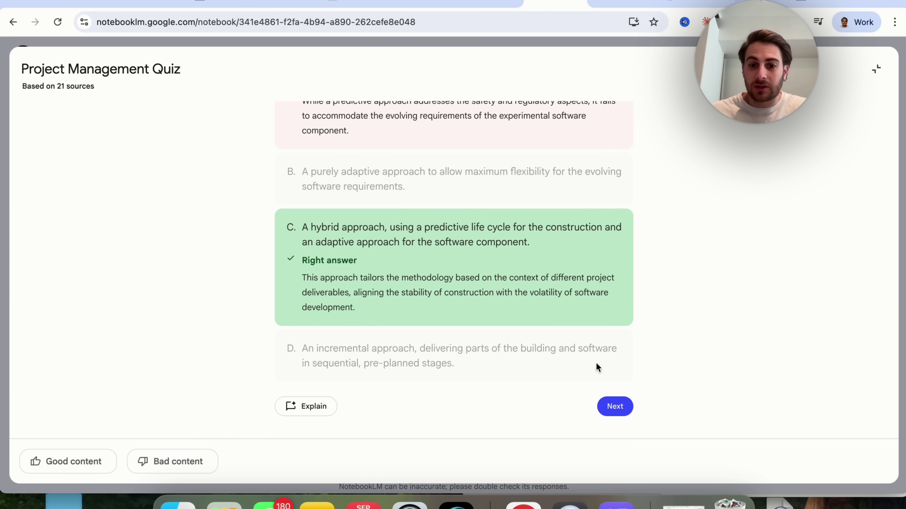
{"action": "left_click", "coordinate": [614, 409]}
{"action": "left_click", "coordinate": [539, 390]}
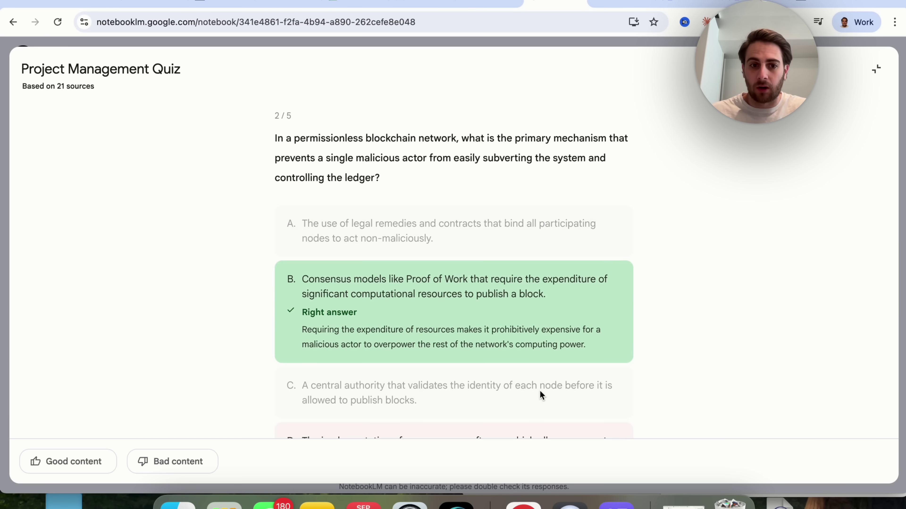
{"action": "scroll", "coordinate": [492, 314], "scroll_direction": "down", "scroll_amount": 2}
{"action": "scroll", "coordinate": [618, 398], "scroll_direction": "down", "scroll_amount": 3}
{"action": "left_click", "coordinate": [615, 406]}
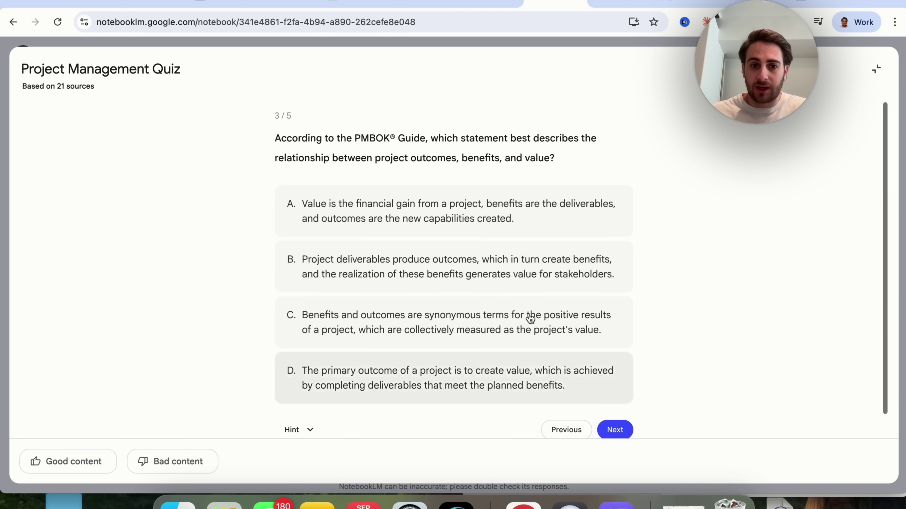
Step: Answer questions 3–5 with B, A and B, finish at 2/5, and collapse the viewer
{"action": "left_click", "coordinate": [555, 303]}
{"action": "scroll", "coordinate": [593, 393], "scroll_direction": "down", "scroll_amount": 2}
{"action": "left_click", "coordinate": [620, 408]}
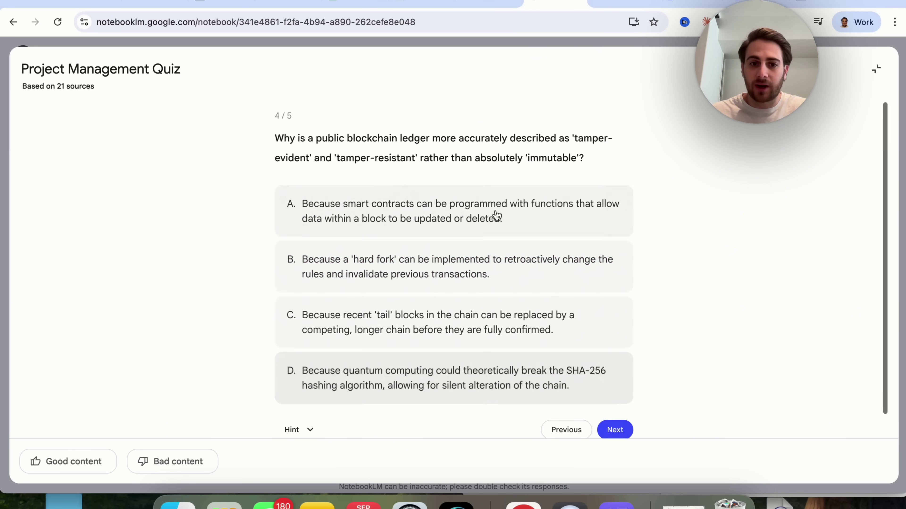
{"action": "left_click", "coordinate": [495, 211]}
{"action": "scroll", "coordinate": [642, 389], "scroll_direction": "down", "scroll_amount": 5}
{"action": "left_click", "coordinate": [620, 406]}
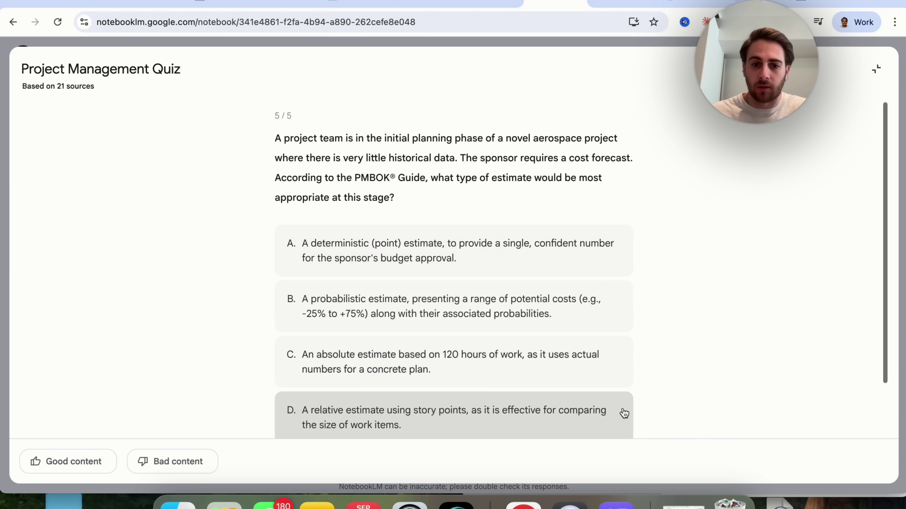
{"action": "left_click", "coordinate": [506, 298]}
{"action": "scroll", "coordinate": [508, 297], "scroll_direction": "down", "scroll_amount": 3}
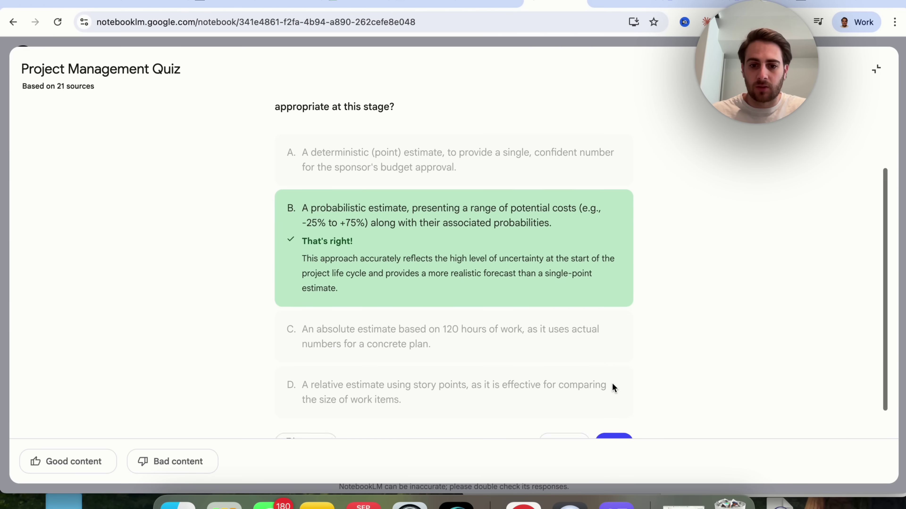
{"action": "scroll", "coordinate": [606, 382], "scroll_direction": "down", "scroll_amount": 1}
{"action": "left_click", "coordinate": [613, 423]}
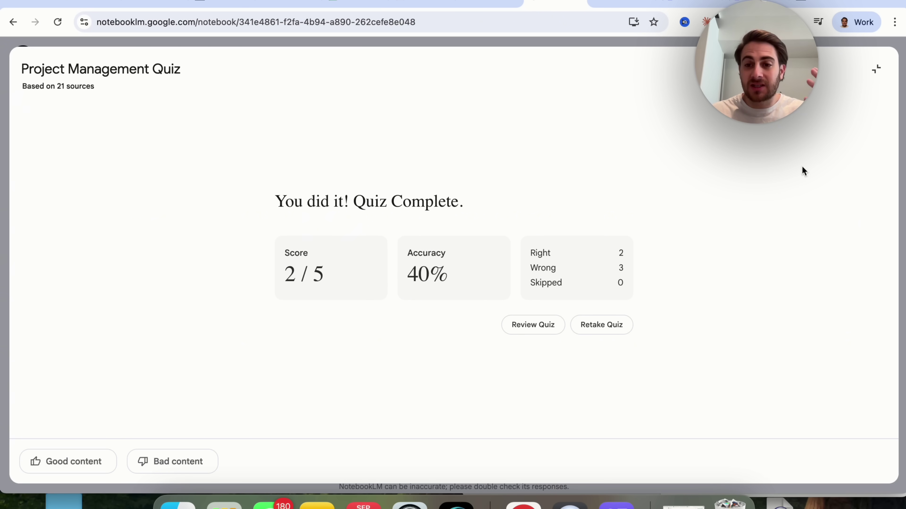
{"action": "left_click", "coordinate": [873, 70]}
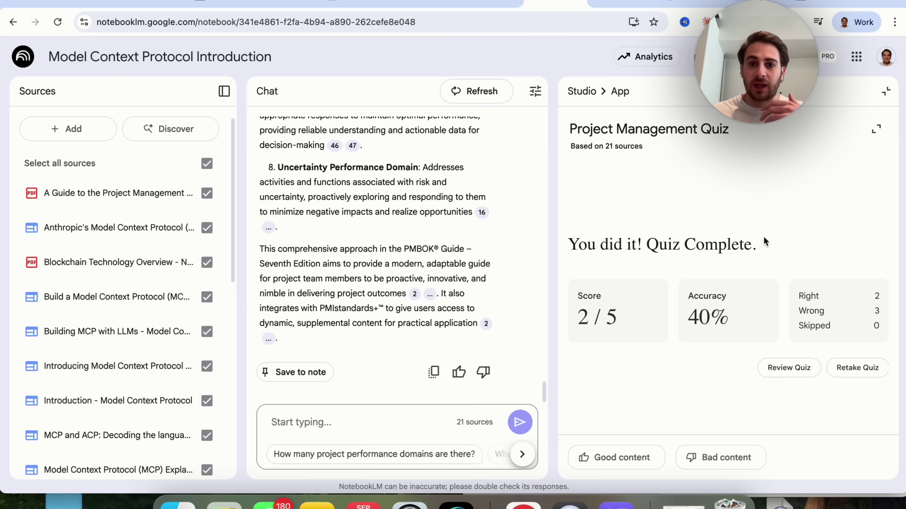
Step: Return to the Studio outputs, view the Reports formats, and close the Create report dialog
{"action": "left_click", "coordinate": [886, 92]}
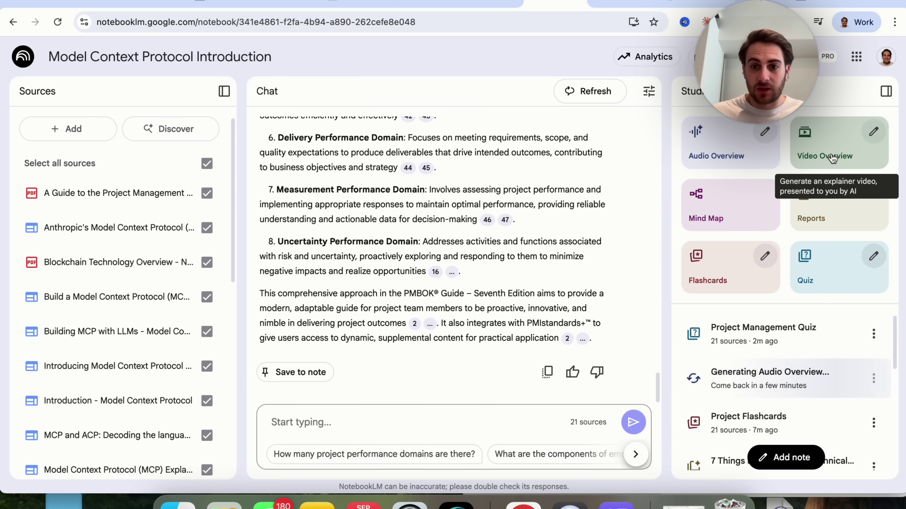
{"action": "left_click", "coordinate": [820, 214]}
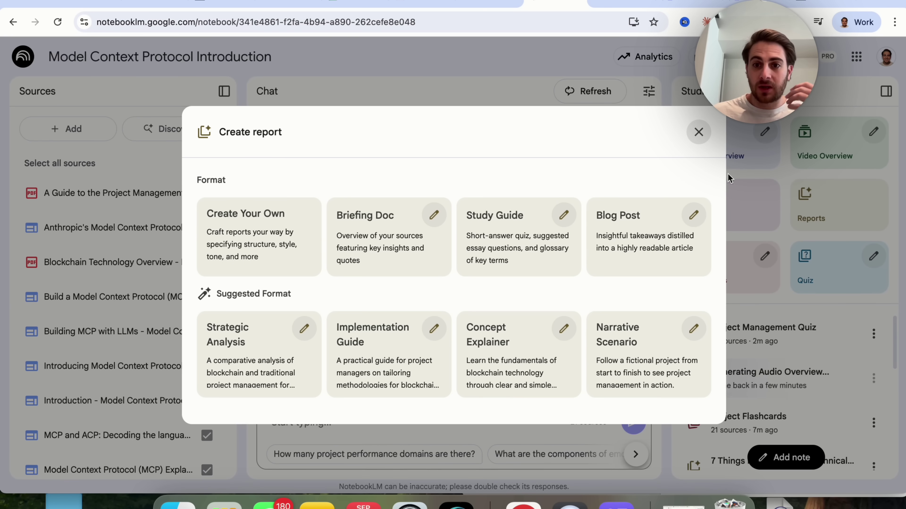
{"action": "left_click", "coordinate": [698, 133]}
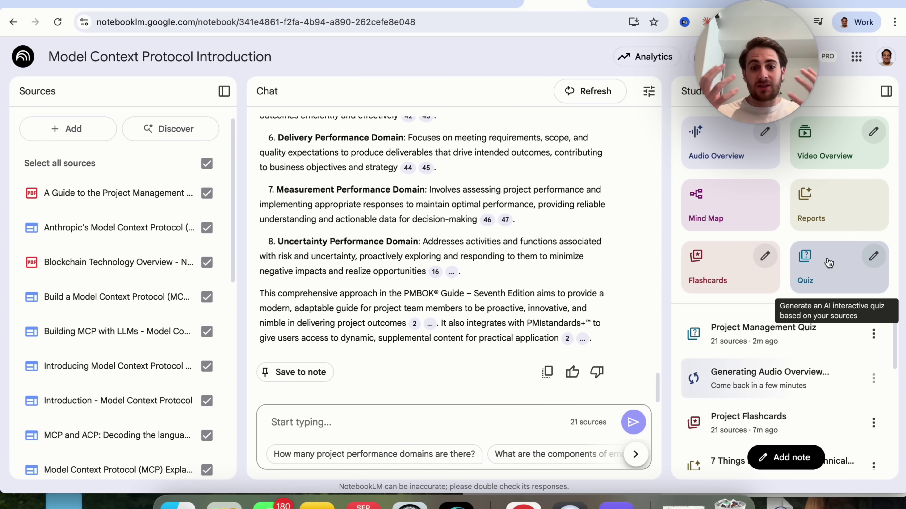
{"action": "scroll", "coordinate": [81, 342], "scroll_direction": "down", "scroll_amount": 10}
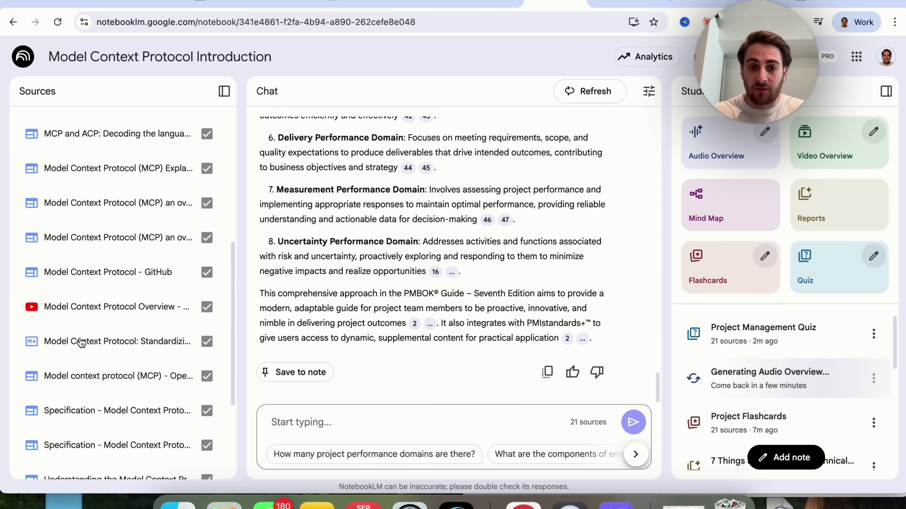